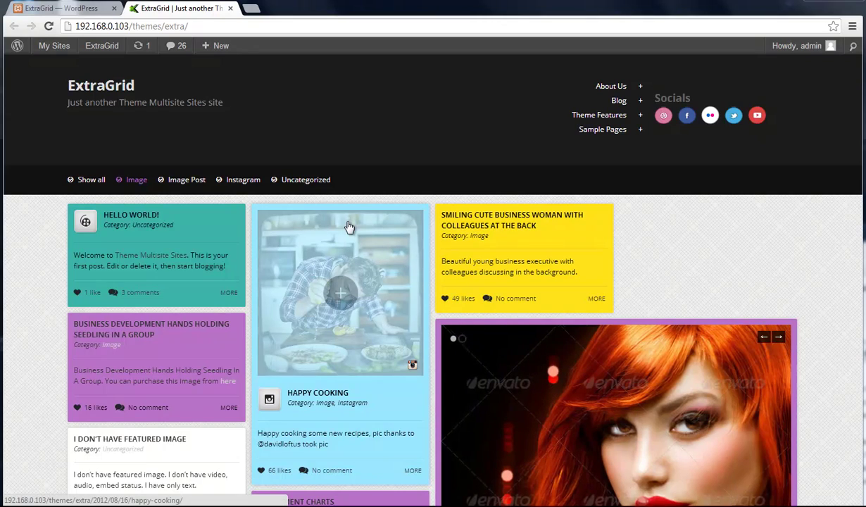
# - Glance over the ExtraGrid front page, then switch to the Theme SEO settings tab
pyautogui.scroll(-5, 405, 168)
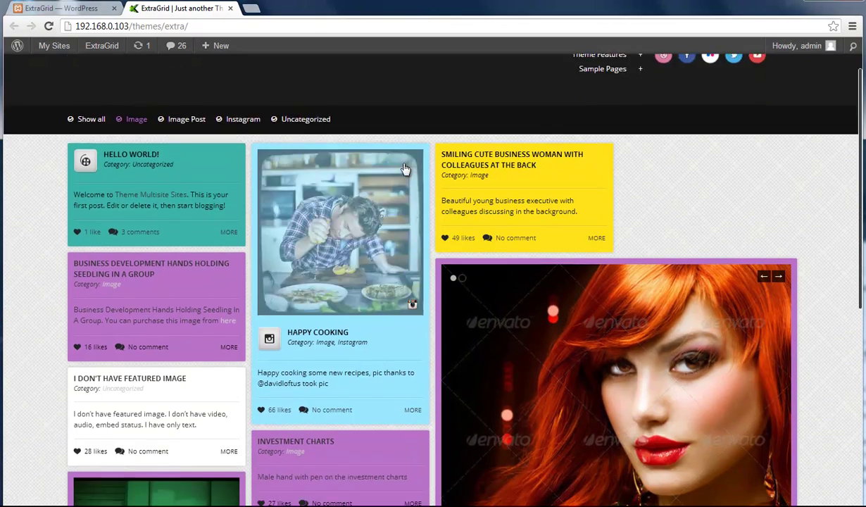
pyautogui.scroll(5, 406, 170)
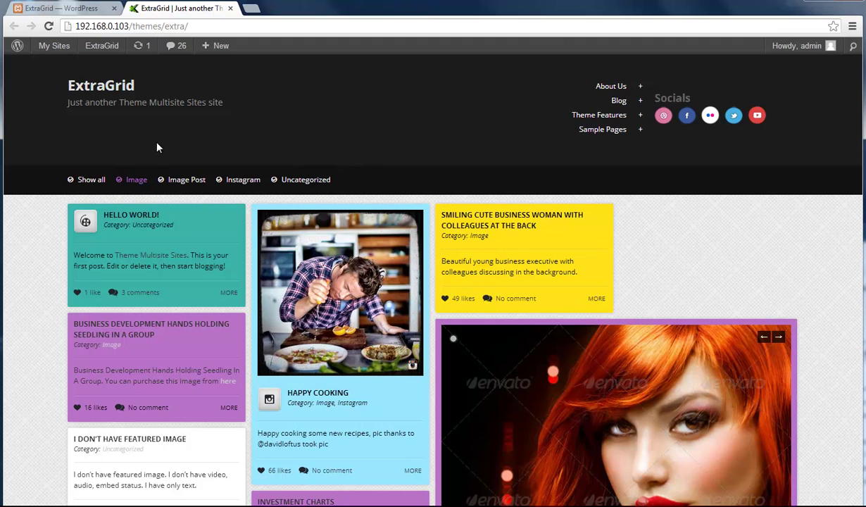
pyautogui.click(96, 8)
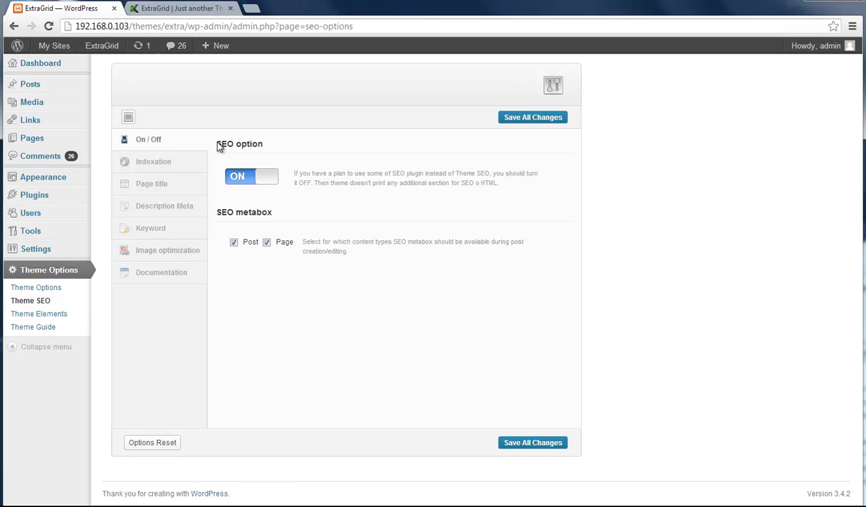
# - Browse the Indexation and Page title tabs, then toggle the theme SEO option off and back on
pyautogui.click(152, 162)
pyautogui.click(159, 184)
pyautogui.click(148, 139)
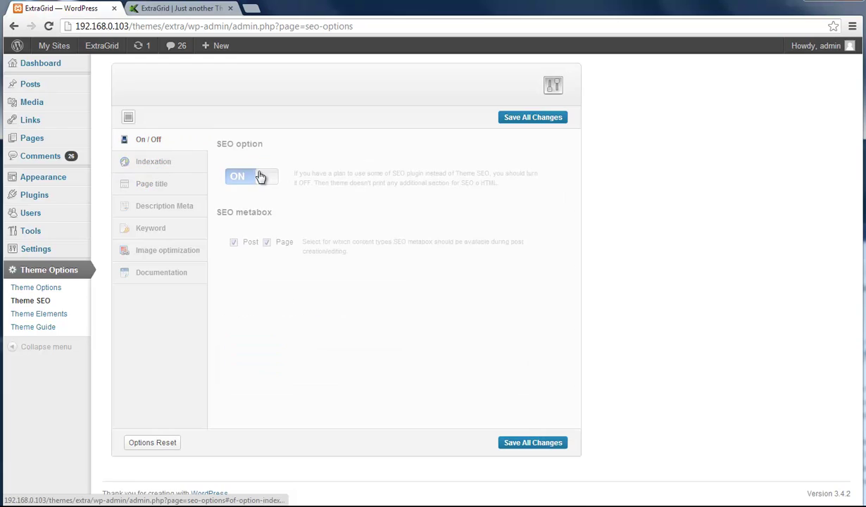
pyautogui.click(262, 178)
pyautogui.click(254, 179)
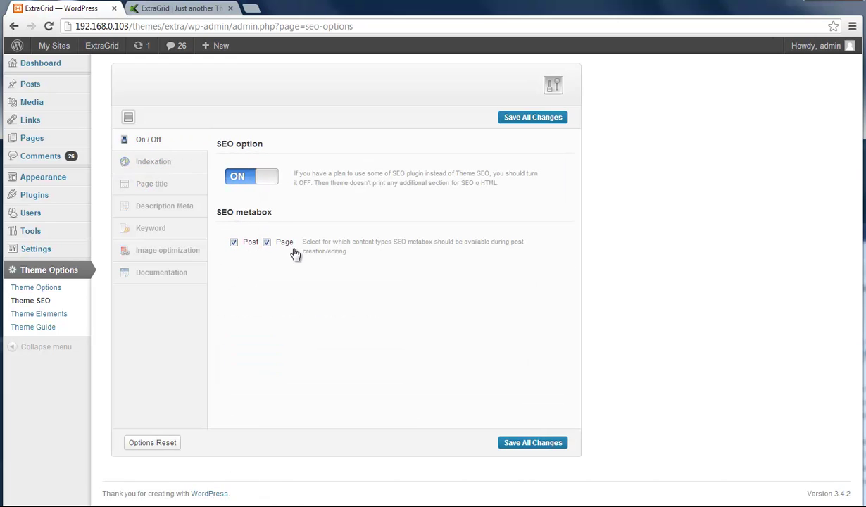
# - Open the Hello world! post from All Posts and scroll to its SEO Options
pyautogui.click(118, 89)
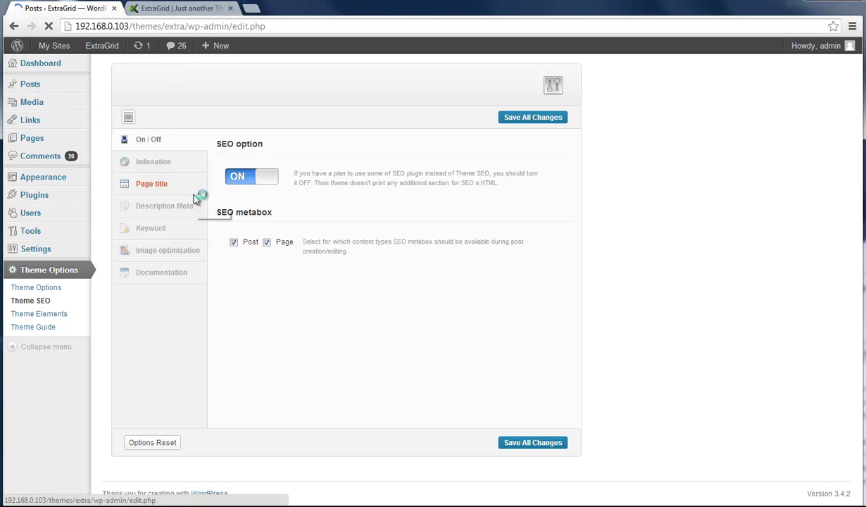
pyautogui.click(156, 160)
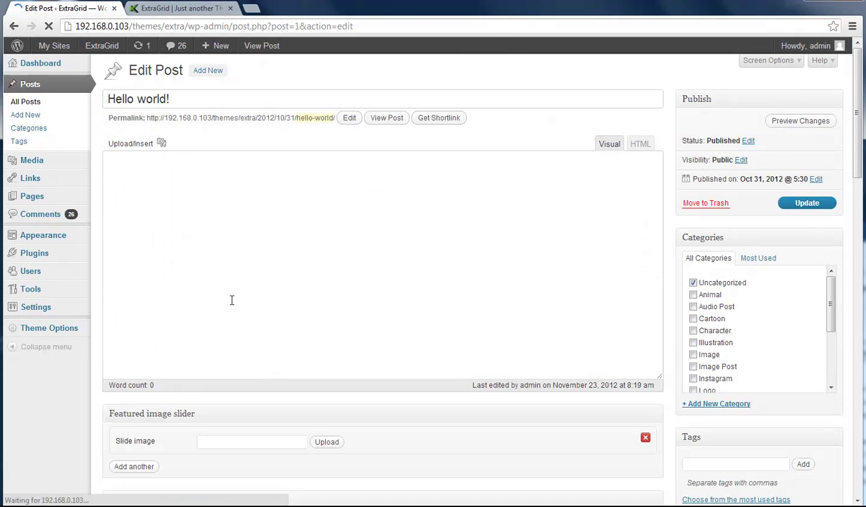
pyautogui.scroll(-3, 320, 286)
pyautogui.scroll(-15, 319, 287)
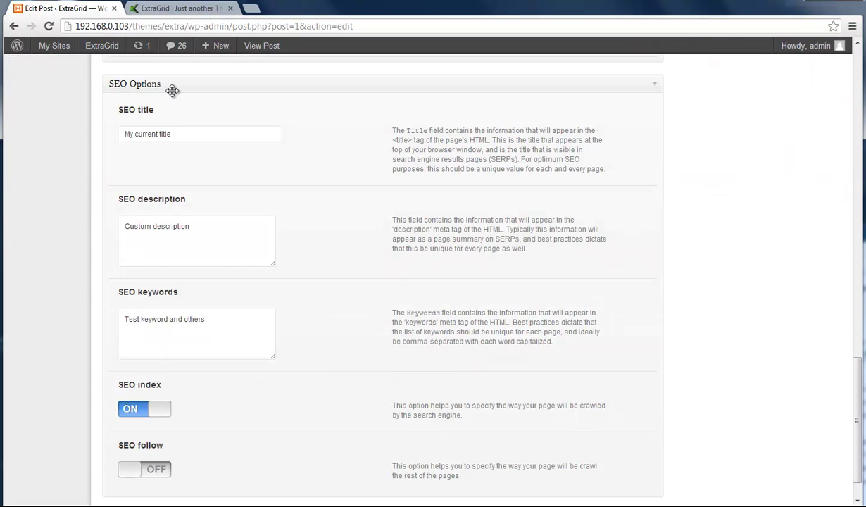
pyautogui.scroll(-2, 190, 277)
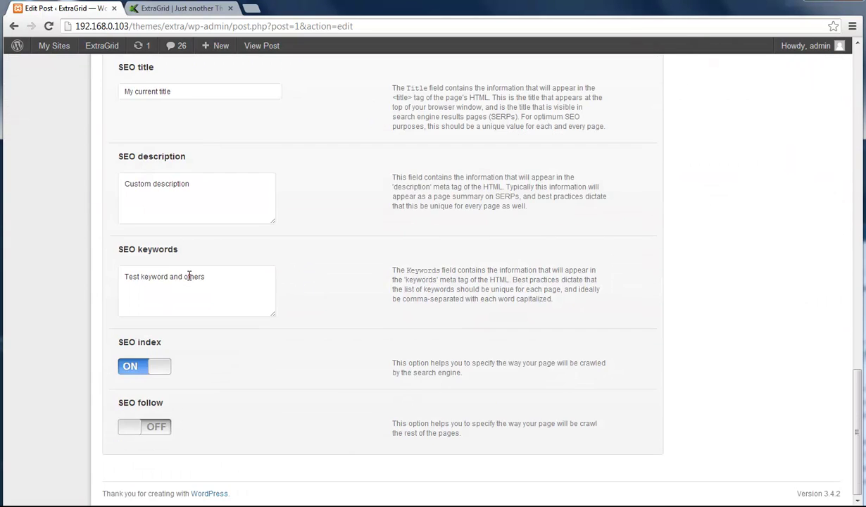
pyautogui.scroll(5, 190, 278)
# - Open the Hello world! post's live page in a new background tab
pyautogui.scroll(-3, 192, 346)
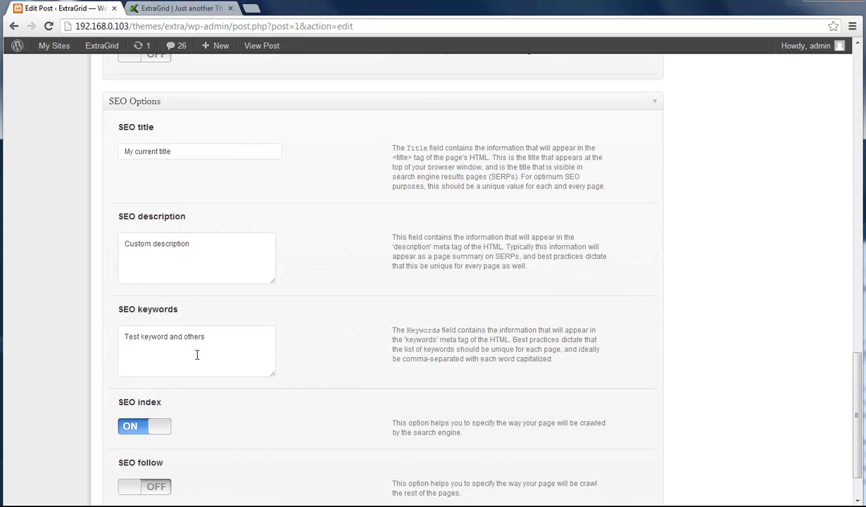
pyautogui.scroll(7, 201, 345)
pyautogui.middleClick(264, 48)
pyautogui.scroll(1, 265, 48)
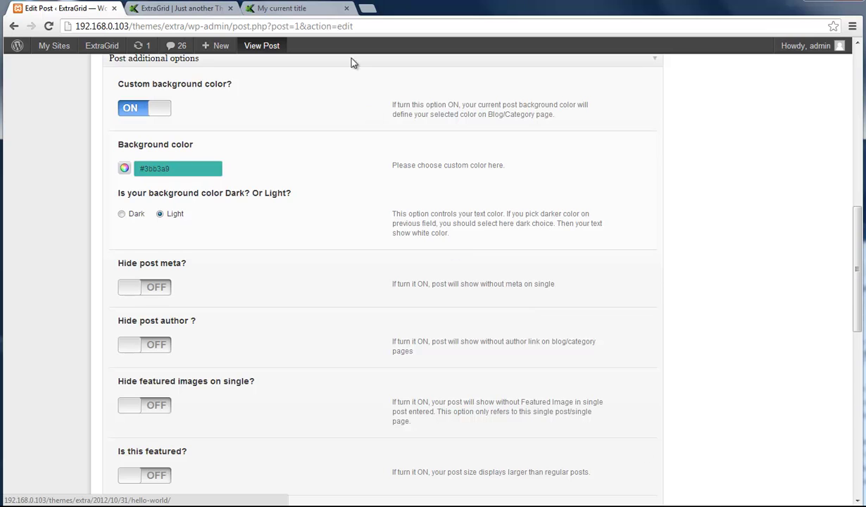
# - View the page source of the live Hello world! post
pyautogui.click(296, 9)
pyautogui.moveTo(180, 9); pyautogui.dragTo(300, 8)
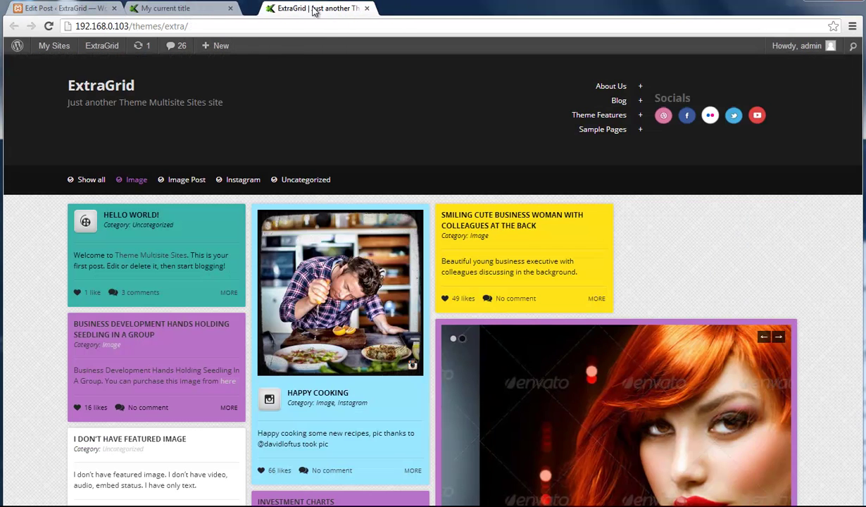
pyautogui.click(166, 8)
pyautogui.rightClick(45, 121)
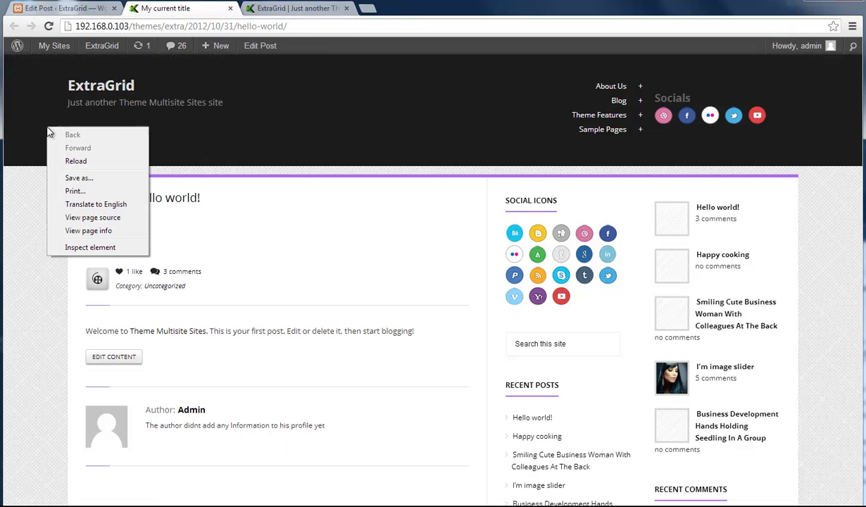
pyautogui.click(84, 213)
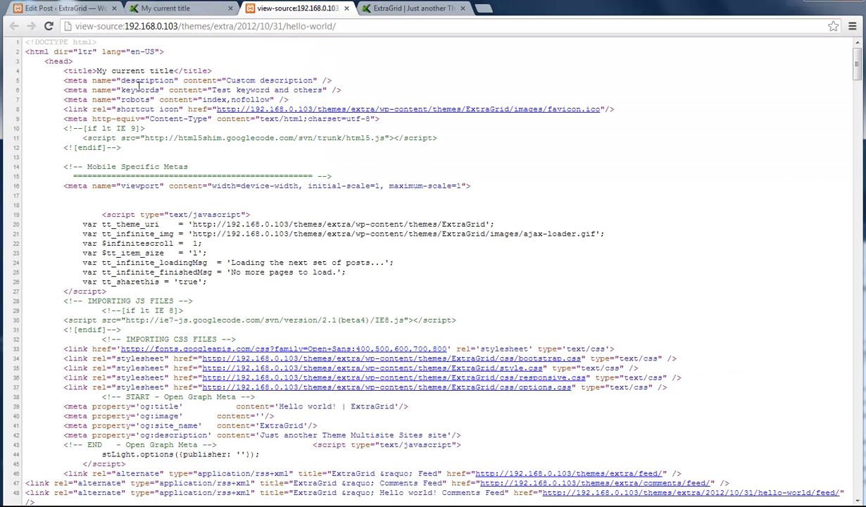
# - Highlight the title, description, keywords and index,nofollow robots tags, then return to the editor
pyautogui.moveTo(68, 71); pyautogui.dragTo(346, 82)
pyautogui.click(247, 73)
pyautogui.moveTo(203, 90); pyautogui.dragTo(363, 90)
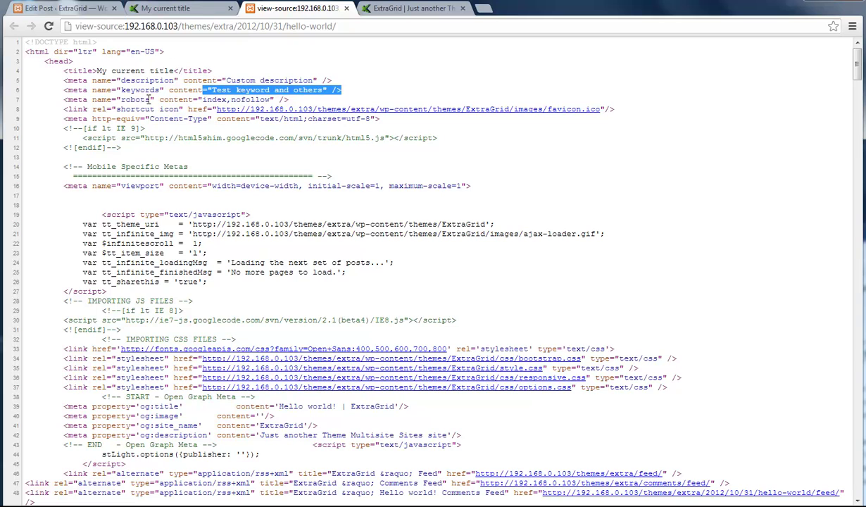
pyautogui.moveTo(108, 100); pyautogui.dragTo(290, 100)
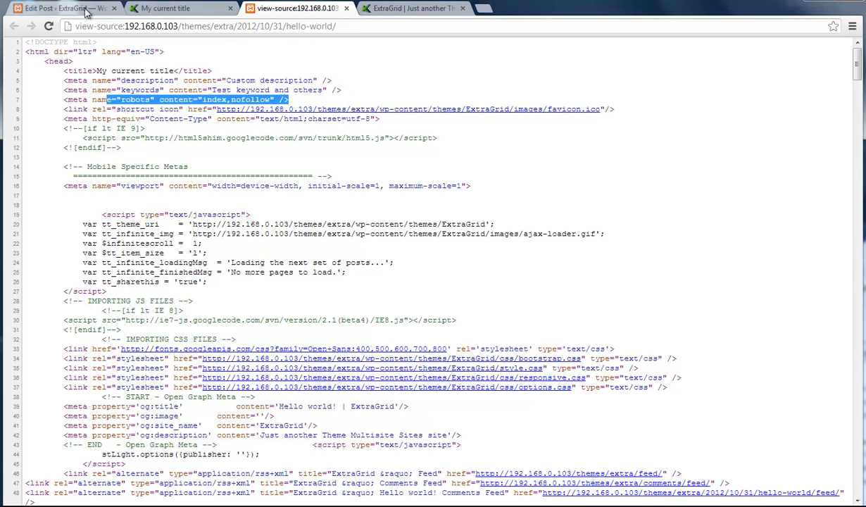
pyautogui.click(86, 10)
# - Replace the post's SEO title with 'My custom title text here'
pyautogui.scroll(-4, 262, 291)
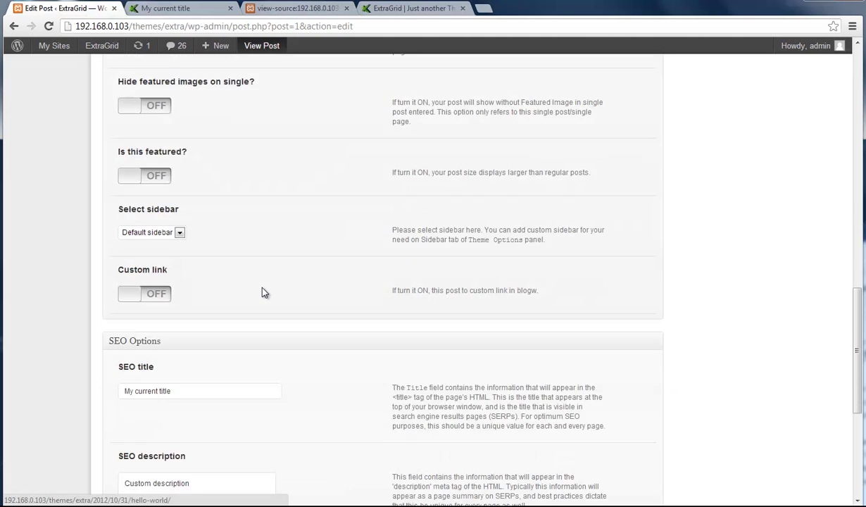
pyautogui.scroll(-3, 262, 291)
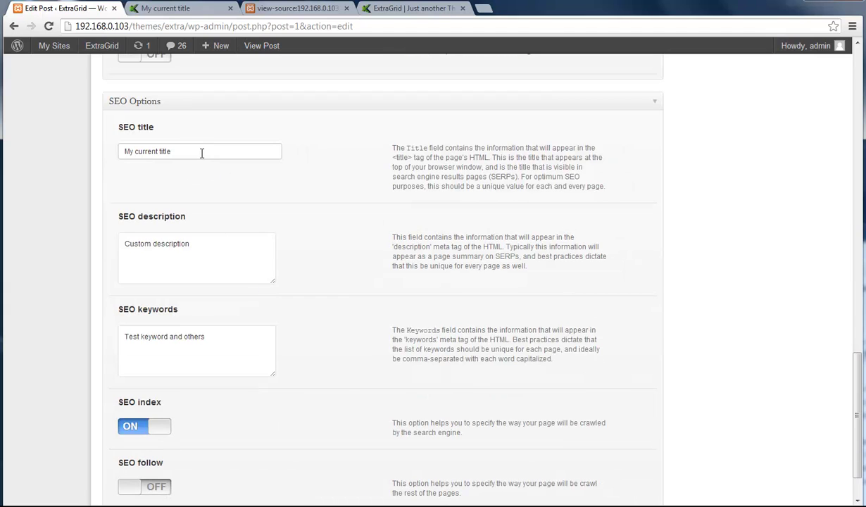
pyautogui.click(201, 151)
pyautogui.moveTo(200, 151); pyautogui.dragTo(109, 154)
pyautogui.write('C')
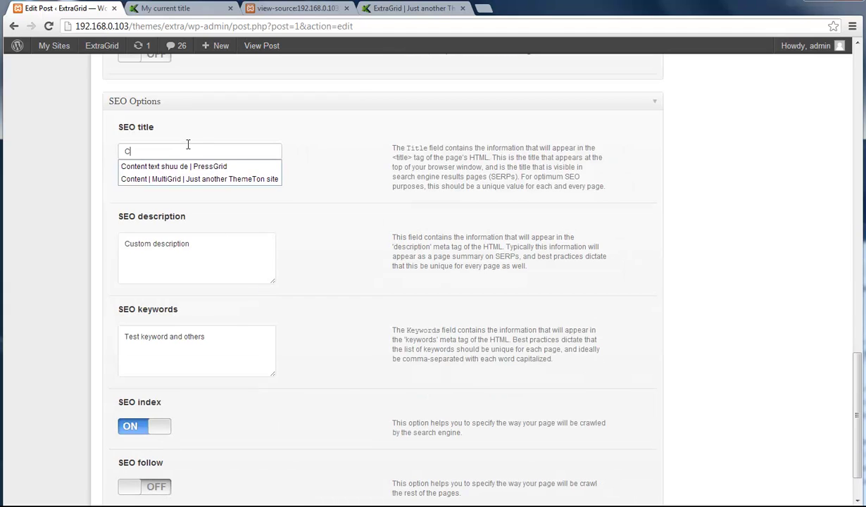
pyautogui.press('BackSpace')
pyautogui.write('My custom title text here')
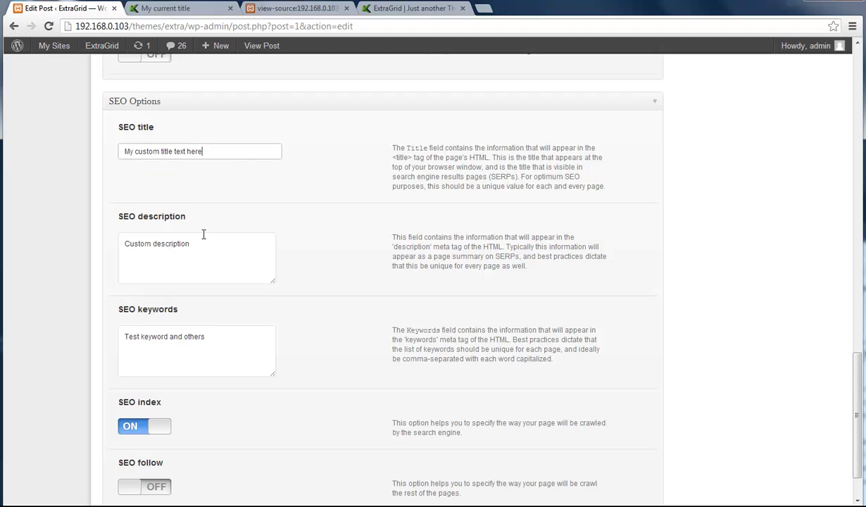
# - Set description 'Custom description is here', keywords 'Test keyword, name, wordpress, video', index off, follow on
pyautogui.click(236, 240)
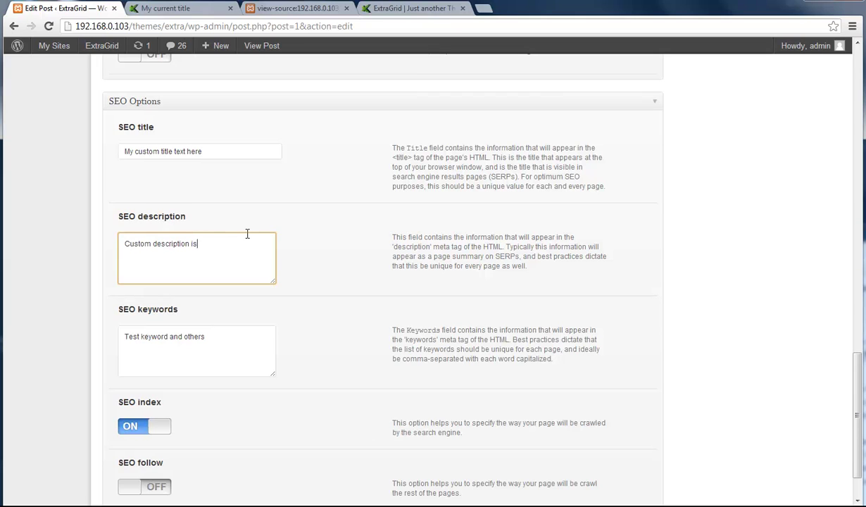
pyautogui.click(238, 346)
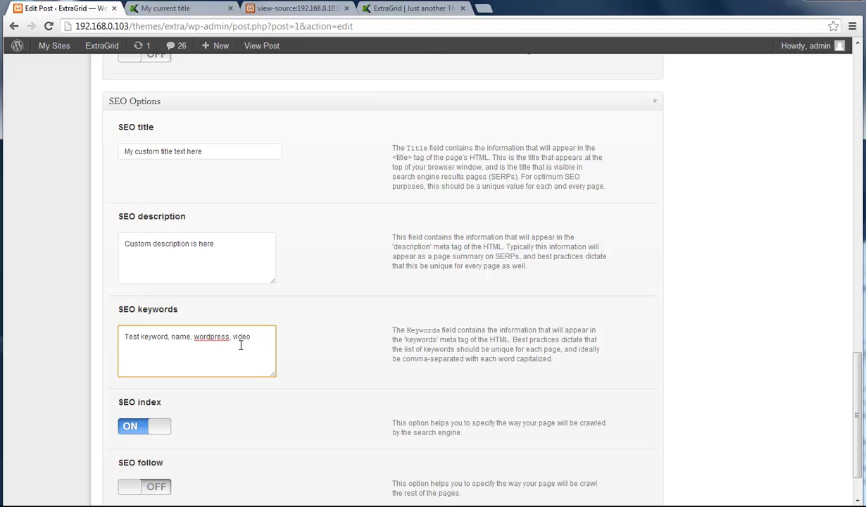
pyautogui.scroll(-2, 229, 369)
pyautogui.click(140, 366)
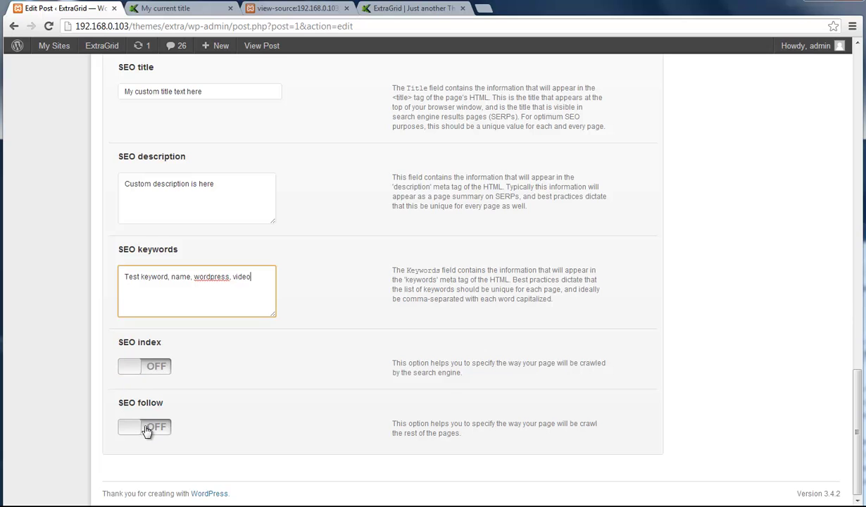
pyautogui.click(145, 427)
pyautogui.scroll(20, 677, 192)
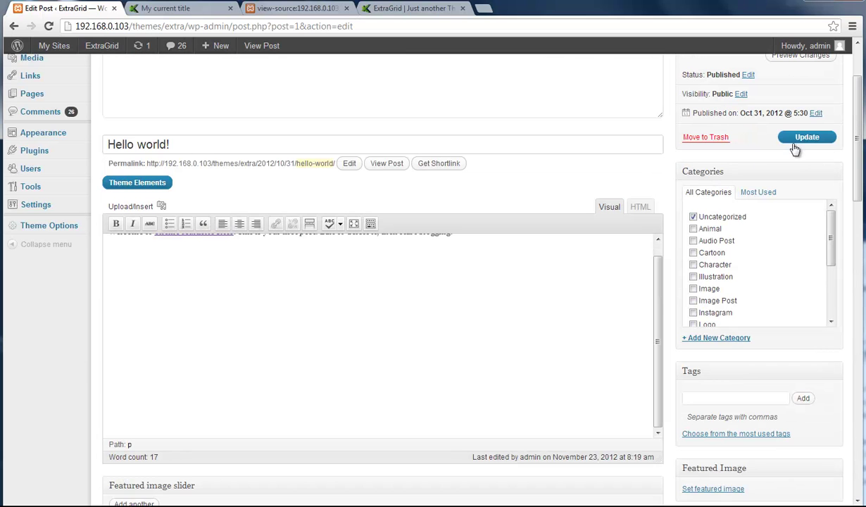
# - Update the post and reload its page source
pyautogui.click(807, 137)
pyautogui.click(299, 7)
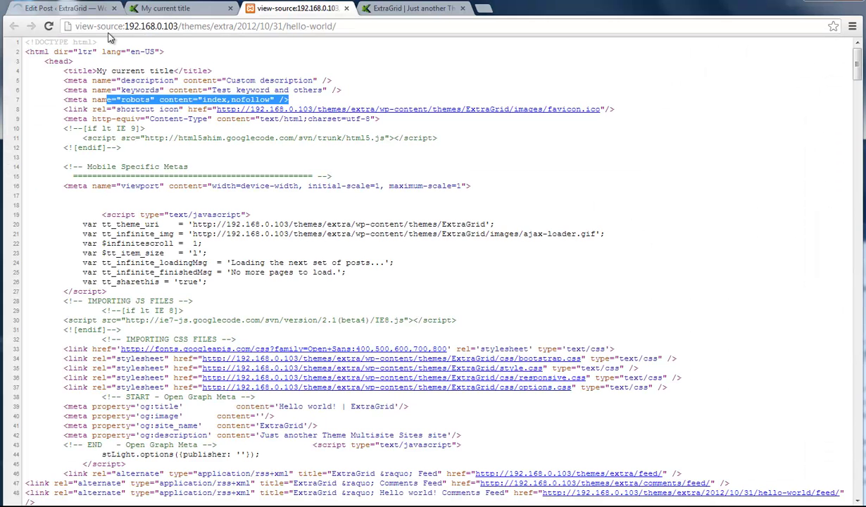
pyautogui.click(31, 26)
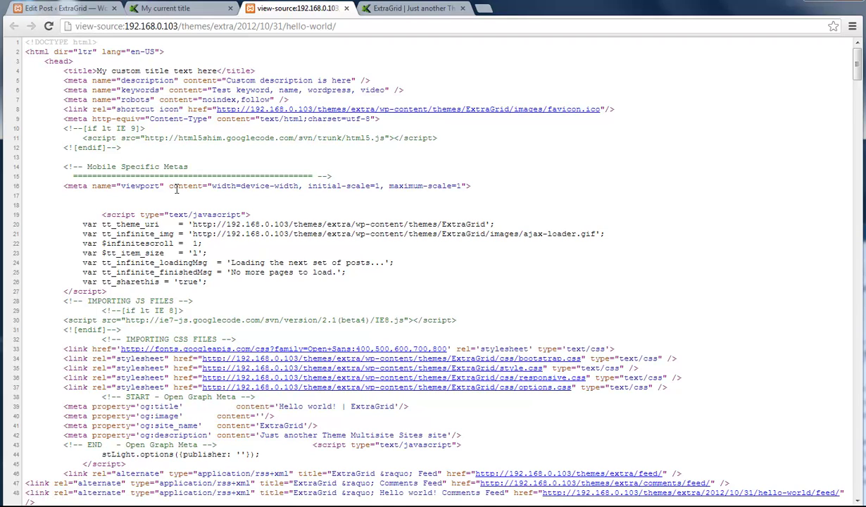
# - Highlight the custom title, keywords and noindex,follow robots lines in the refreshed source
pyautogui.moveTo(98, 70); pyautogui.dragTo(351, 80)
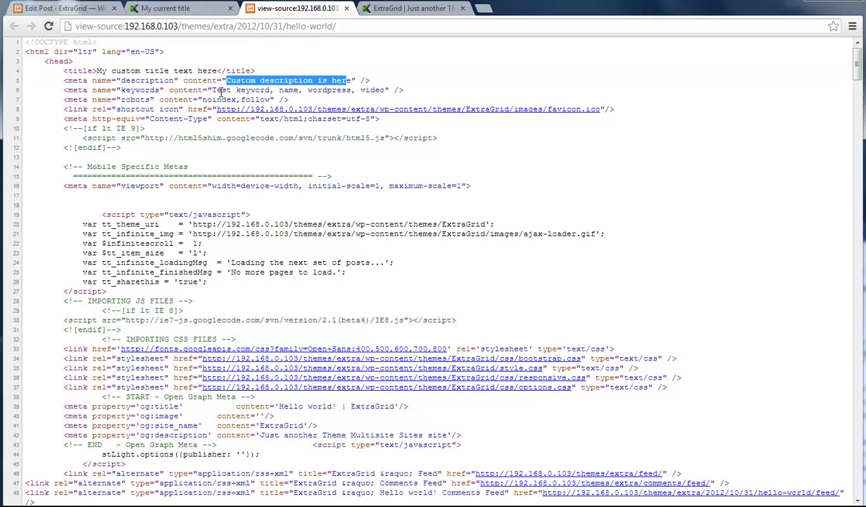
pyautogui.moveTo(211, 90); pyautogui.dragTo(361, 90)
pyautogui.moveTo(199, 99); pyautogui.dragTo(63, 99)
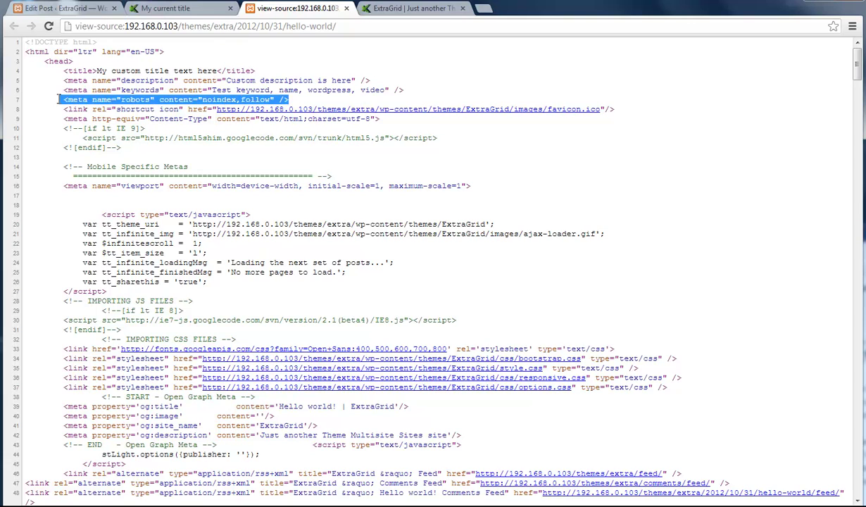
pyautogui.click(124, 90)
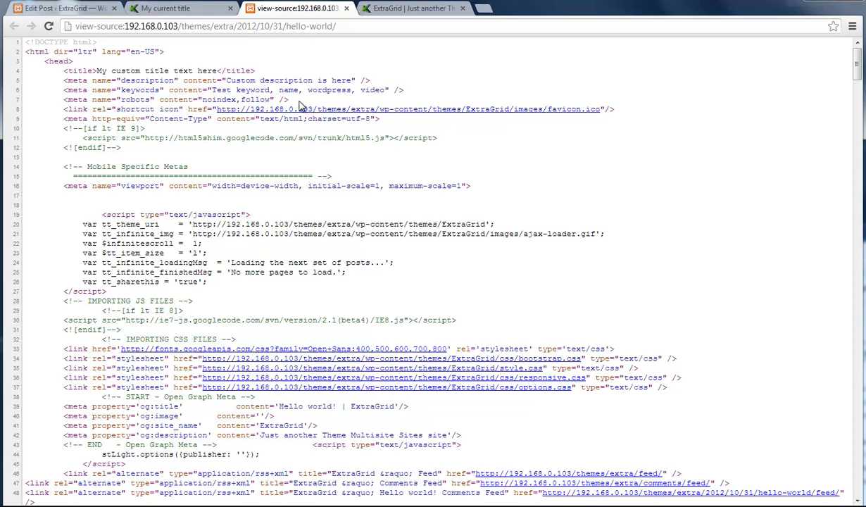
pyautogui.moveTo(296, 99); pyautogui.dragTo(9, 73)
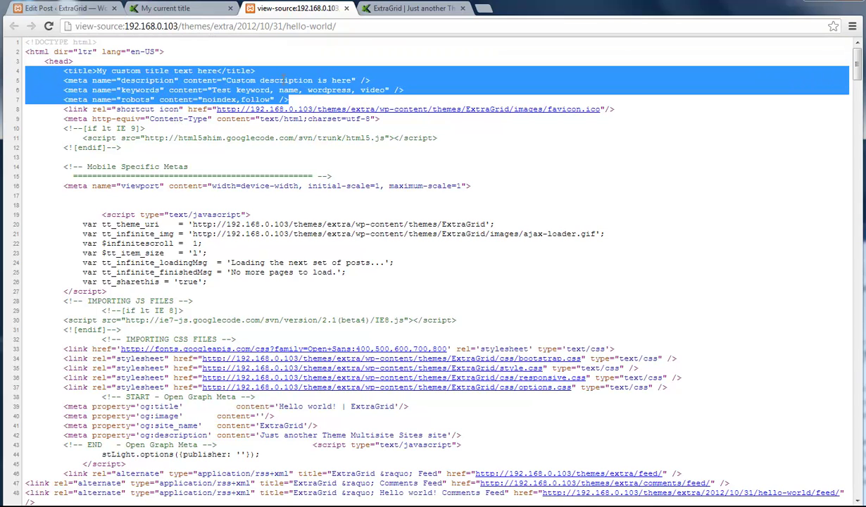
pyautogui.click(283, 79)
# - Return to the post editor and open Theme Options > Theme SEO
pyautogui.click(173, 14)
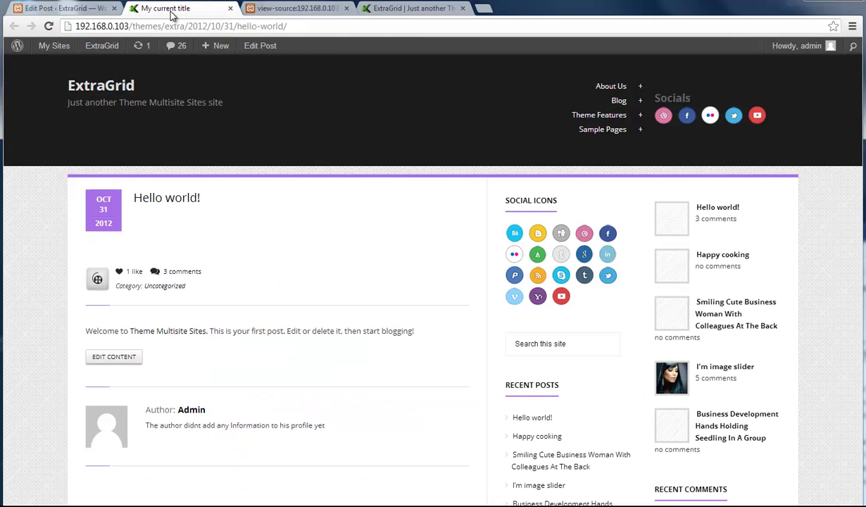
pyautogui.click(72, 10)
pyautogui.moveTo(80, 306)
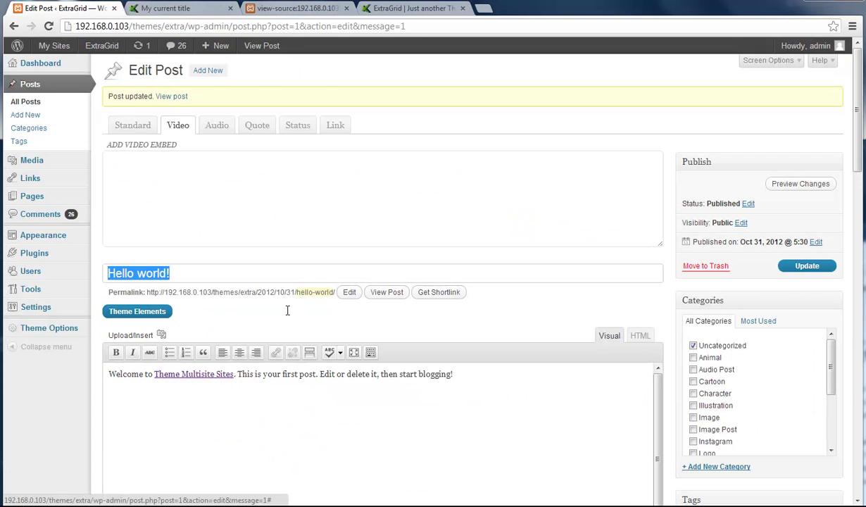
pyautogui.scroll(-3, 187, 320)
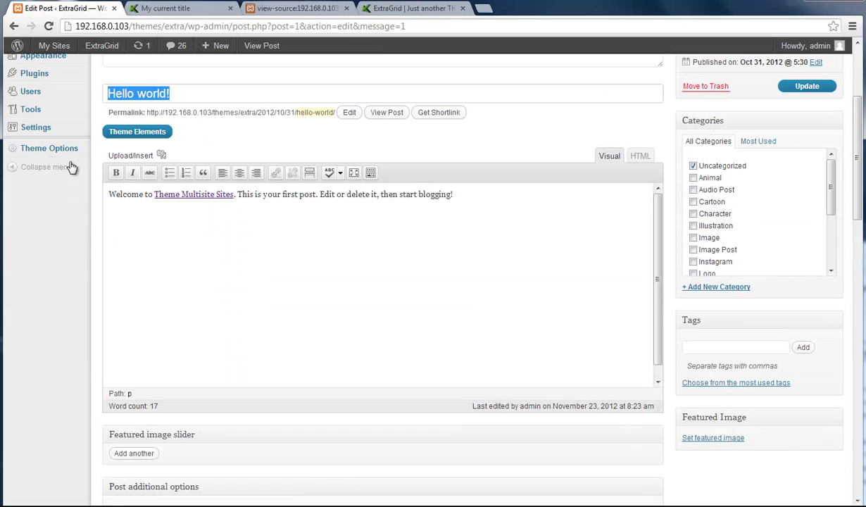
pyautogui.click(119, 157)
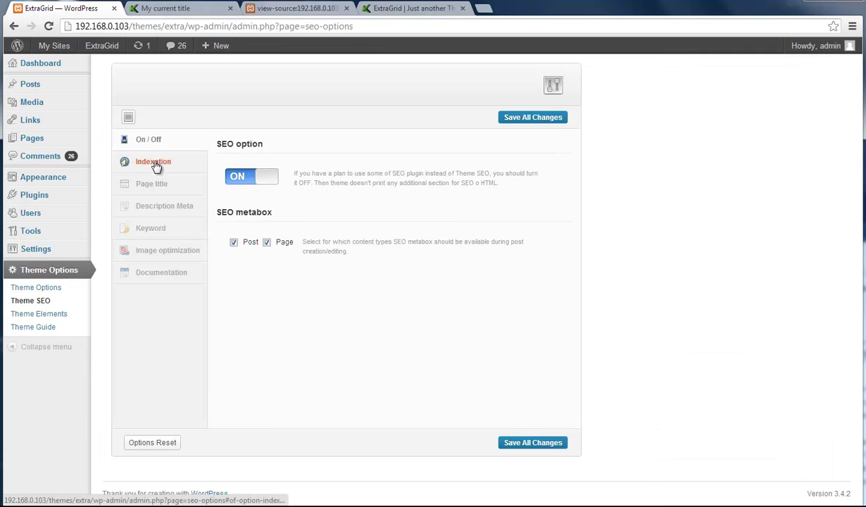
# - Scroll through the theme's Indexation SEO settings
pyautogui.click(155, 163)
pyautogui.scroll(-1, 370, 302)
pyautogui.scroll(1, 296, 254)
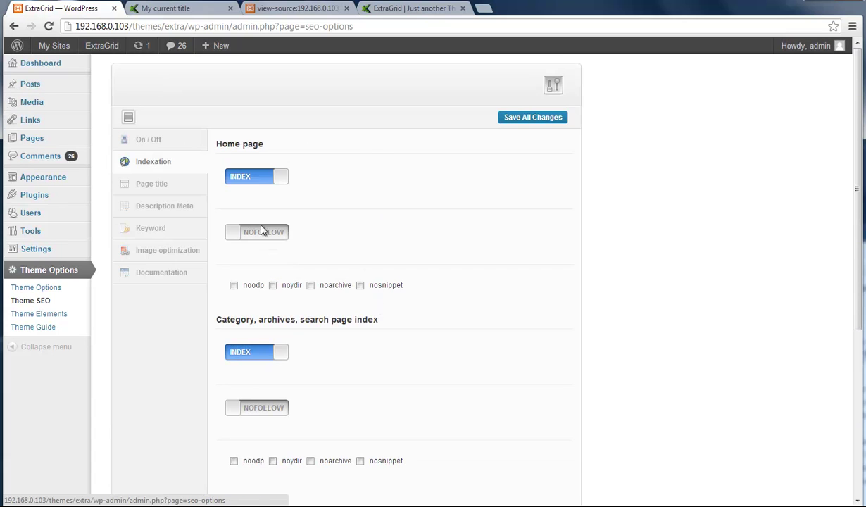
pyautogui.scroll(-1, 373, 253)
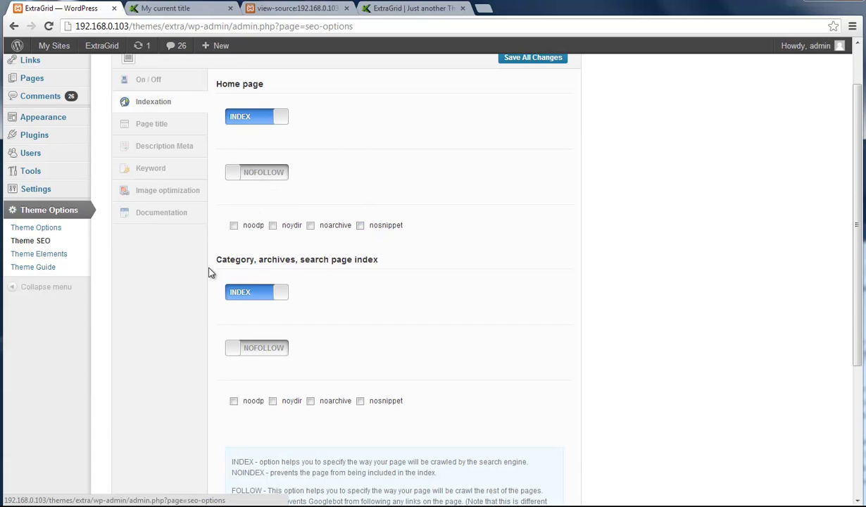
pyautogui.moveTo(210, 260); pyautogui.dragTo(366, 254)
pyautogui.scroll(-3, 394, 275)
pyautogui.click(430, 271)
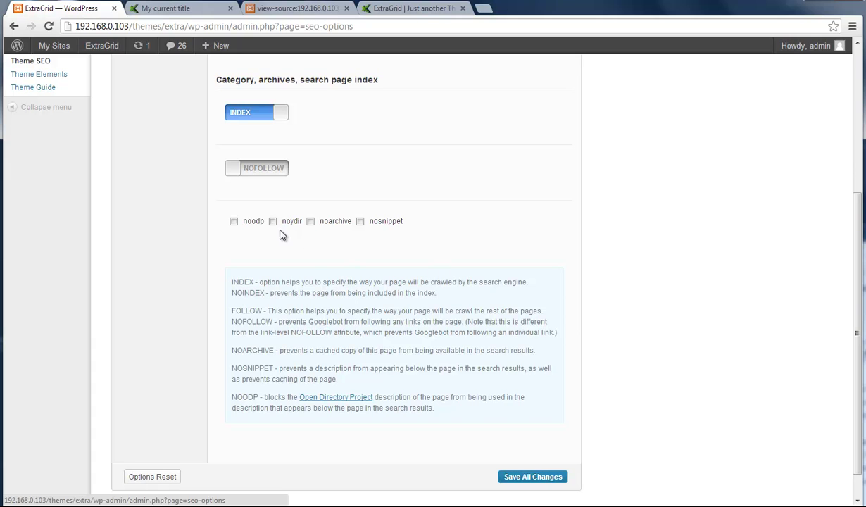
pyautogui.scroll(4, 299, 246)
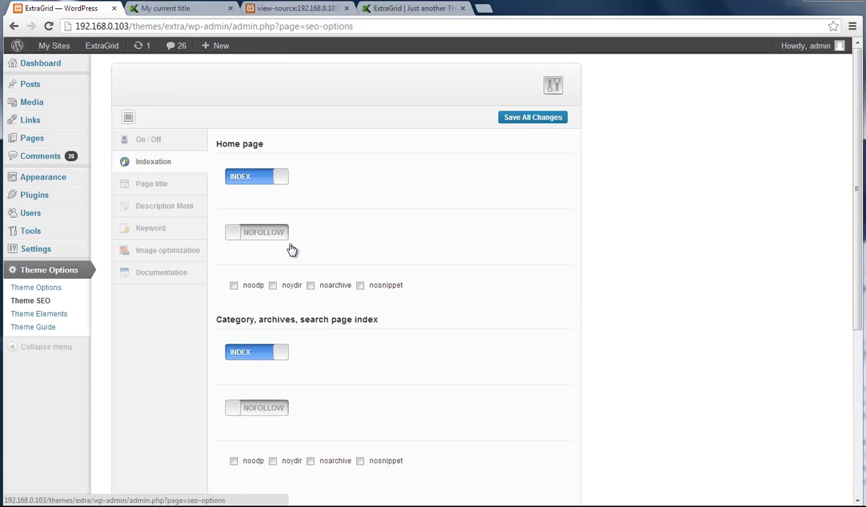
# - Review the theme's Page title SEO settings
pyautogui.click(159, 185)
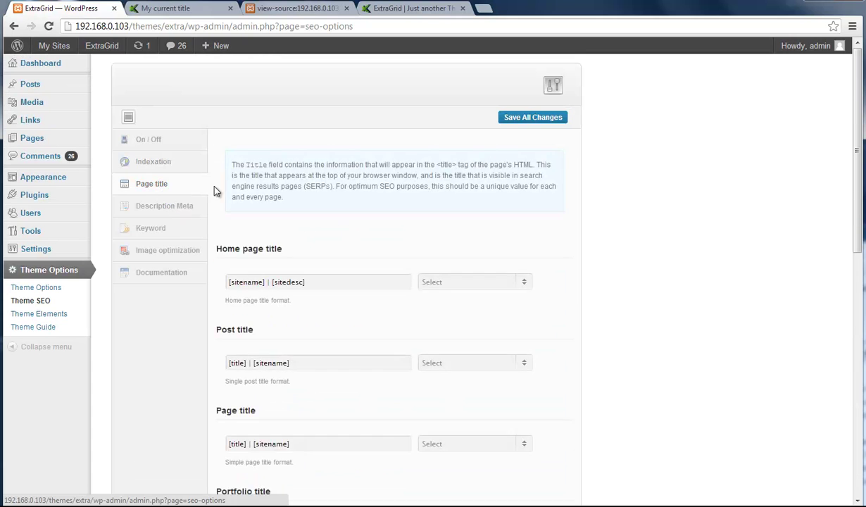
pyautogui.scroll(-1, 335, 248)
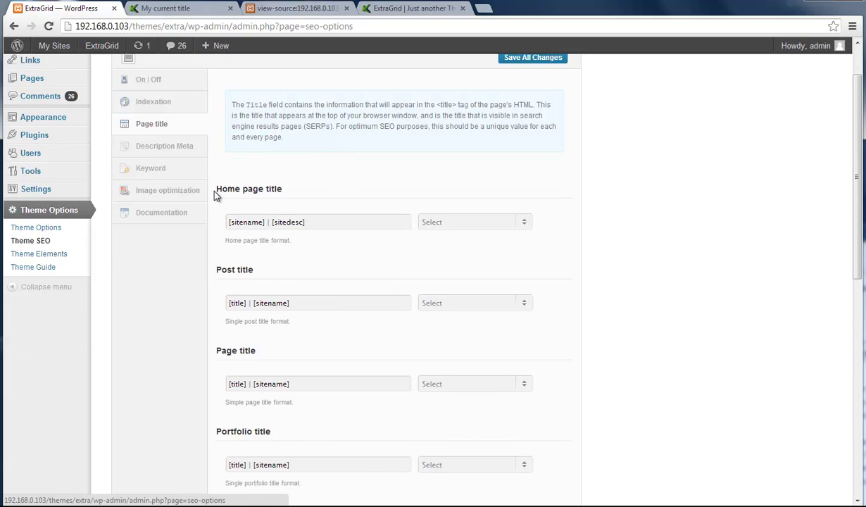
pyautogui.scroll(1, 215, 192)
# - Check the ExtraGrid home page's source title, then return to the Theme SEO settings
pyautogui.click(166, 10)
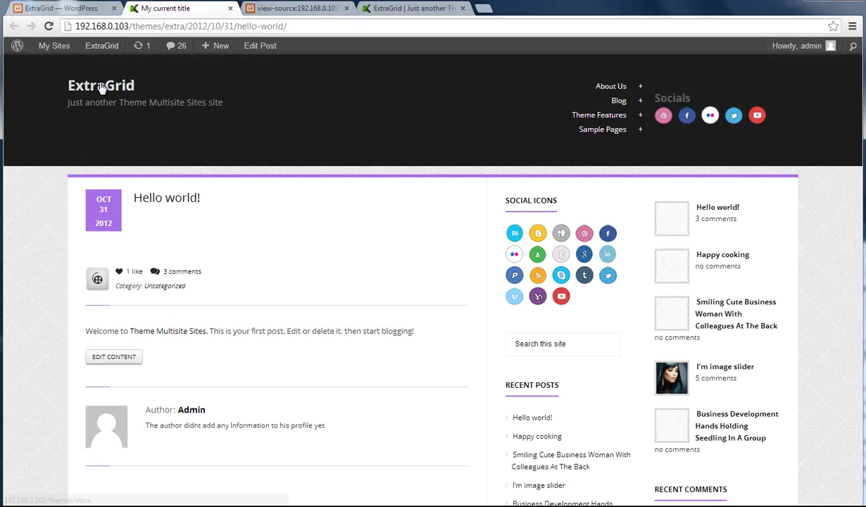
pyautogui.click(101, 86)
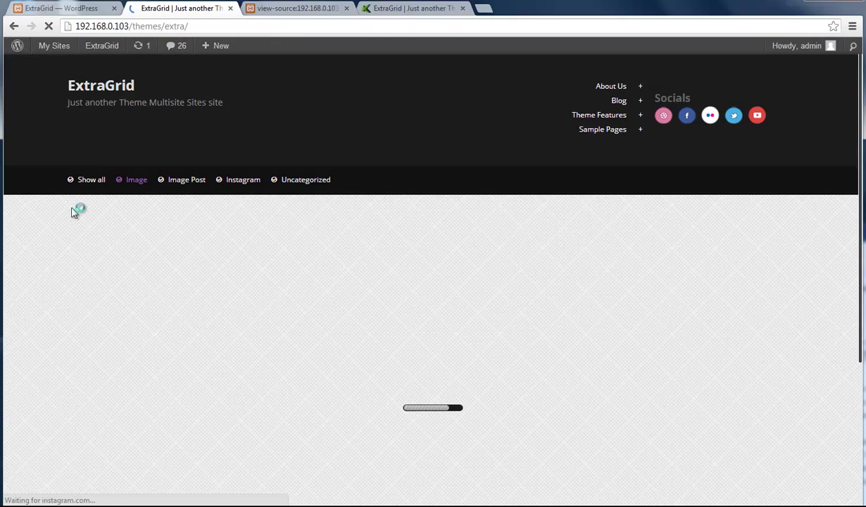
pyautogui.rightClick(82, 138)
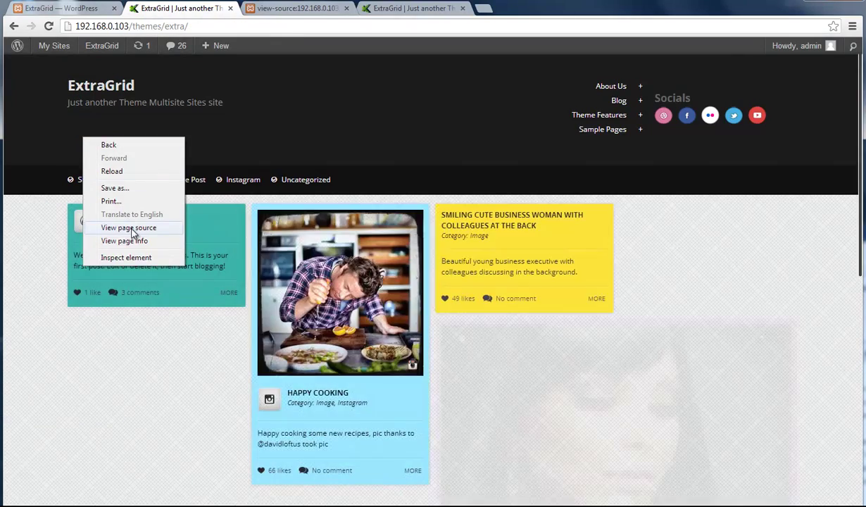
pyautogui.click(129, 229)
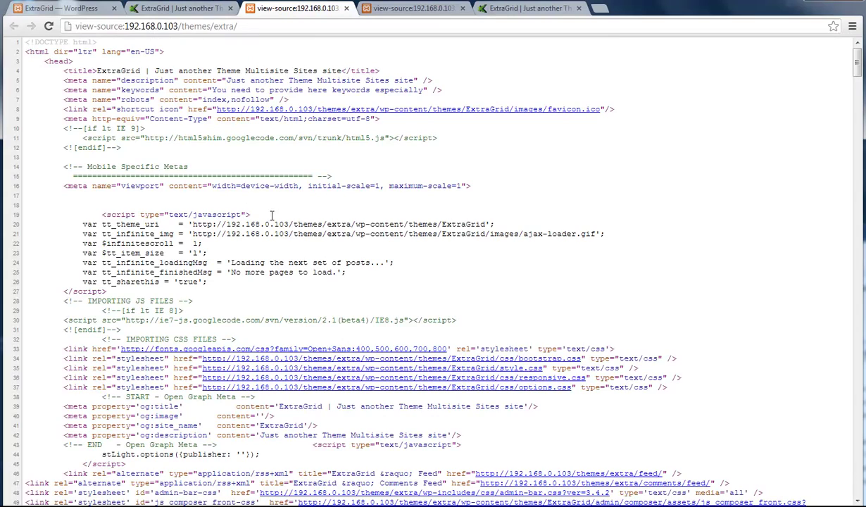
pyautogui.moveTo(99, 70); pyautogui.dragTo(341, 71)
pyautogui.click(68, 9)
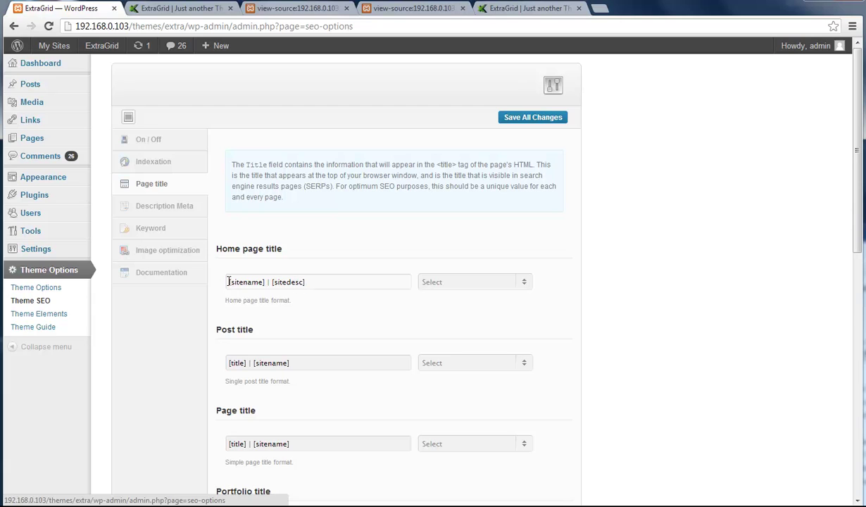
# - Make the Home page title format '[sitename] | [sitedesc] | [currentmonth]' and save all changes
pyautogui.moveTo(228, 282); pyautogui.dragTo(266, 282)
pyautogui.click(301, 282)
pyautogui.click(459, 283)
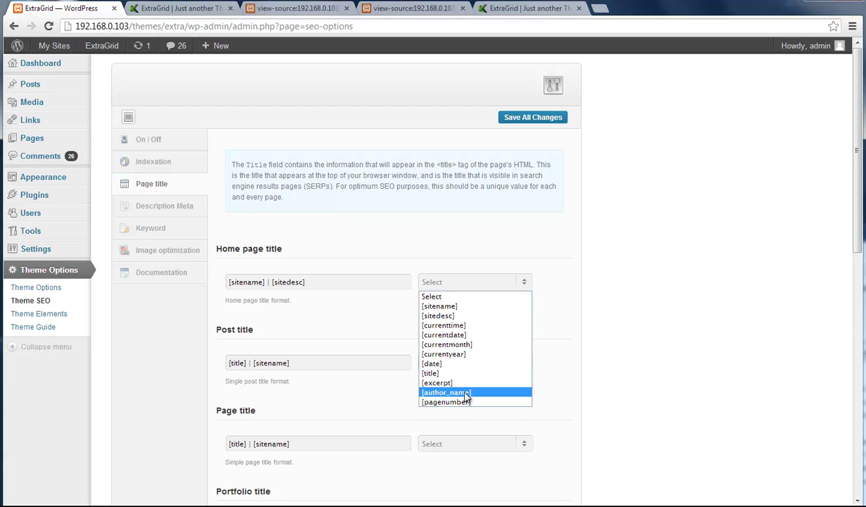
pyautogui.click(435, 344)
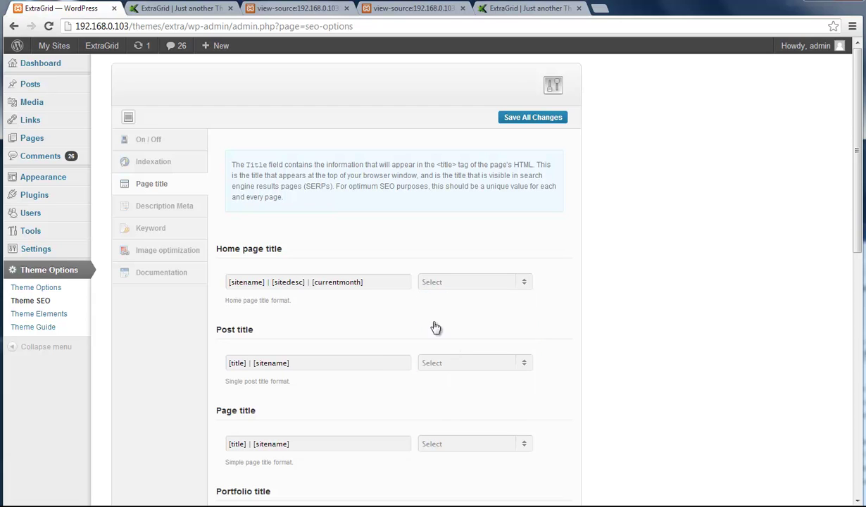
pyautogui.click(522, 120)
# - Reload the home page source, confirm the title now ends with '| November', then return to the Theme SEO settings
pyautogui.click(284, 8)
pyautogui.click(48, 26)
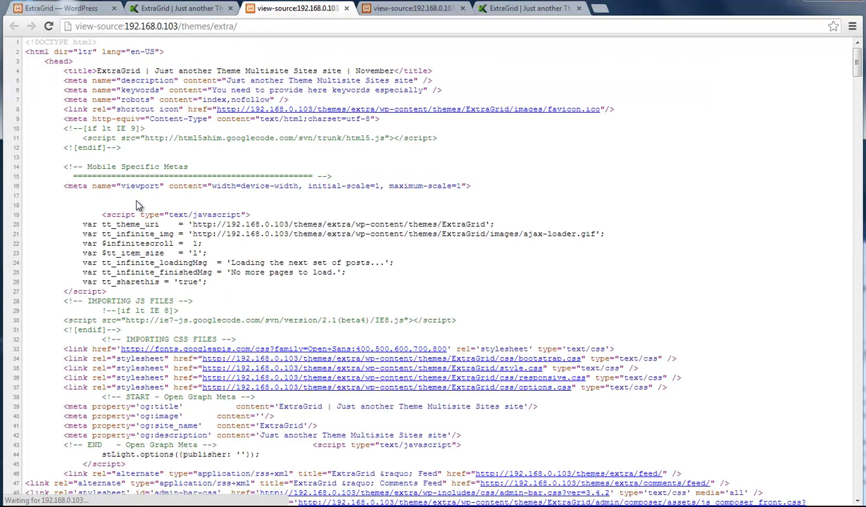
pyautogui.moveTo(353, 66); pyautogui.dragTo(392, 71)
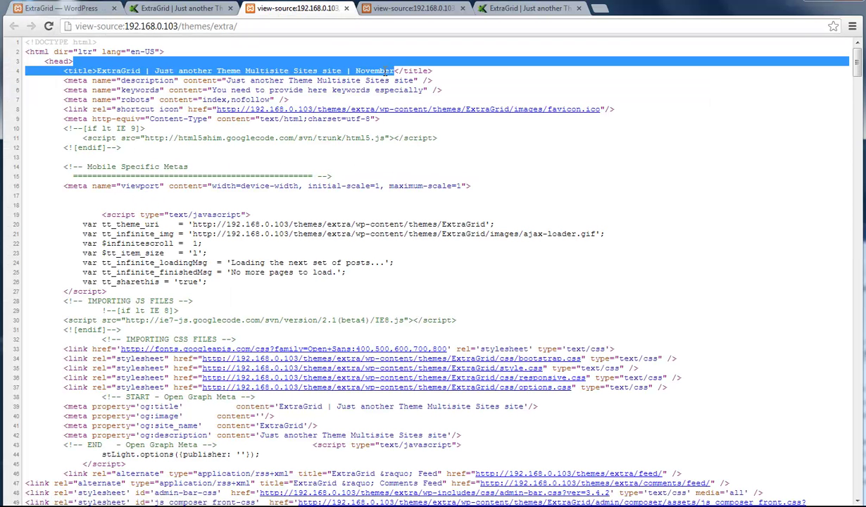
pyautogui.doubleClick(382, 71)
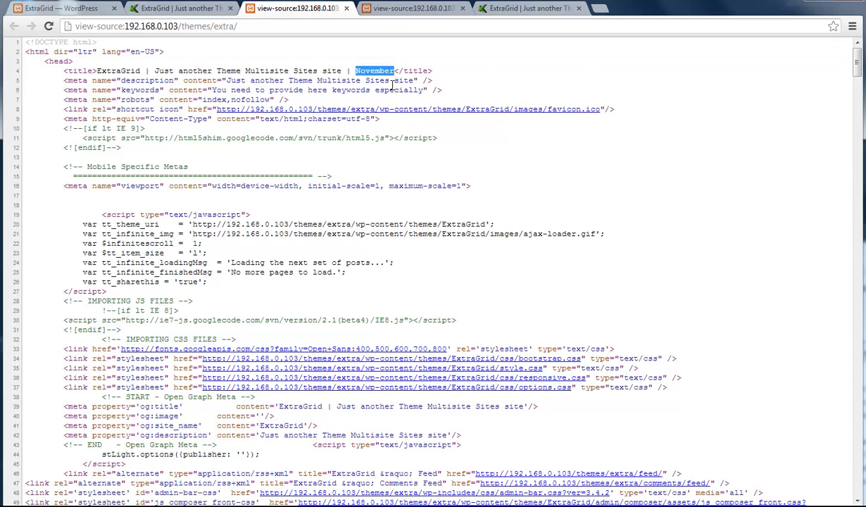
pyautogui.click(74, 9)
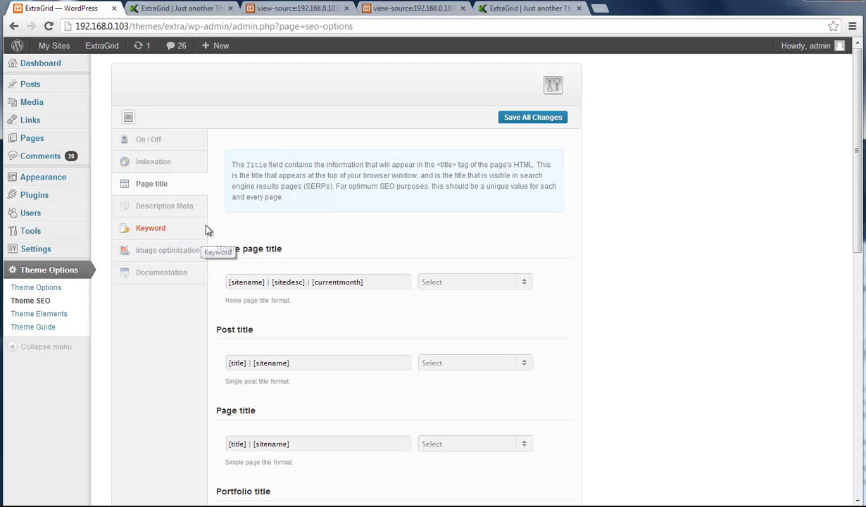
# - Open Description Meta and place the caret at the [sitedesc] tag in the Home description
pyautogui.click(161, 212)
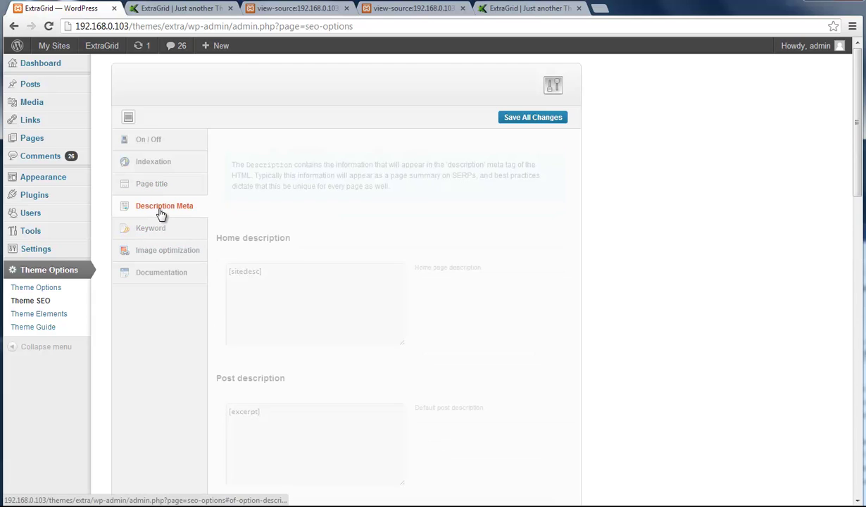
pyautogui.moveTo(275, 271); pyautogui.dragTo(239, 276)
pyautogui.click(291, 287)
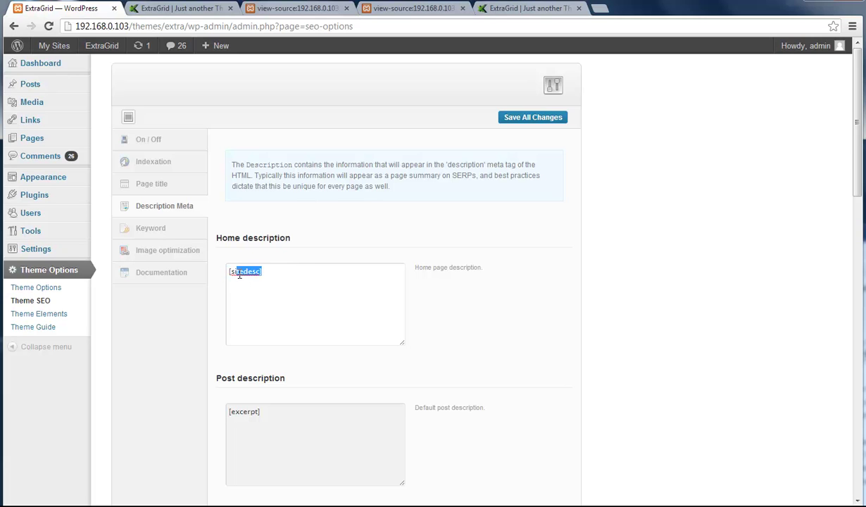
# - Copy the [sitename] tag from the documentation's Keyword replacements list
pyautogui.click(178, 276)
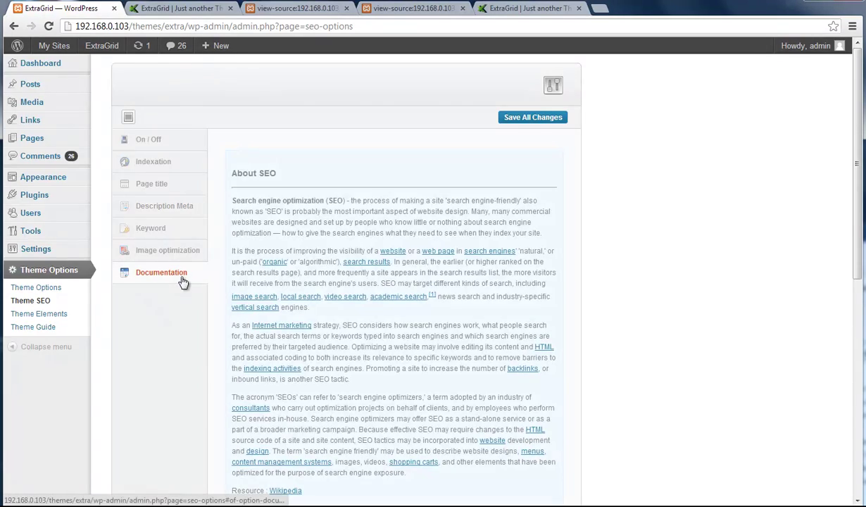
pyautogui.scroll(-10, 390, 375)
pyautogui.scroll(4, 389, 375)
pyautogui.scroll(-3, 184, 267)
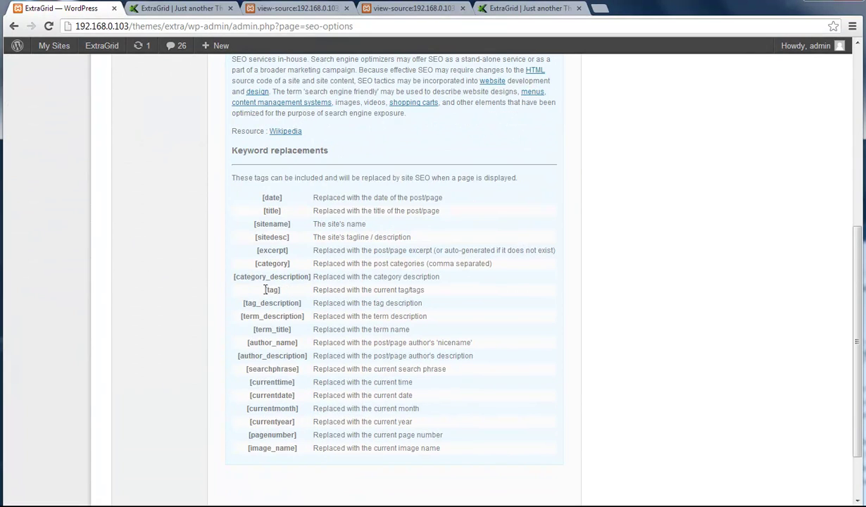
pyautogui.moveTo(252, 225); pyautogui.dragTo(290, 224)
pyautogui.rightClick(267, 227)
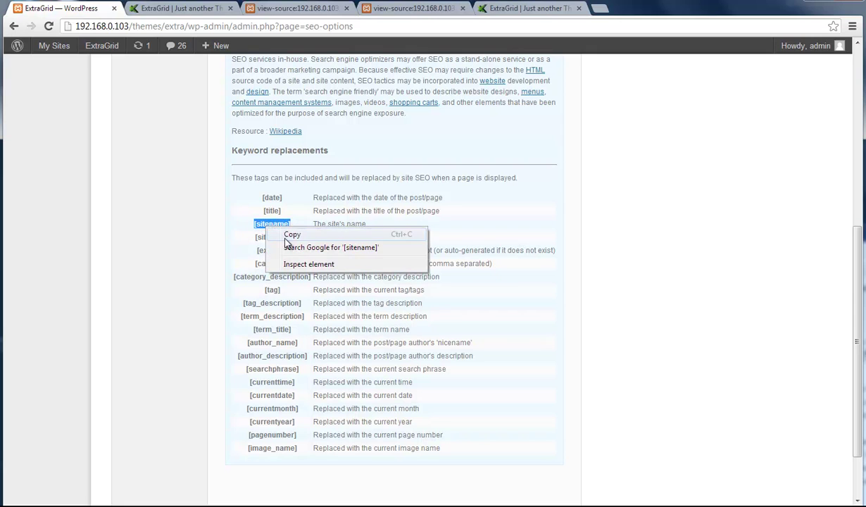
pyautogui.click(292, 235)
pyautogui.scroll(5, 170, 224)
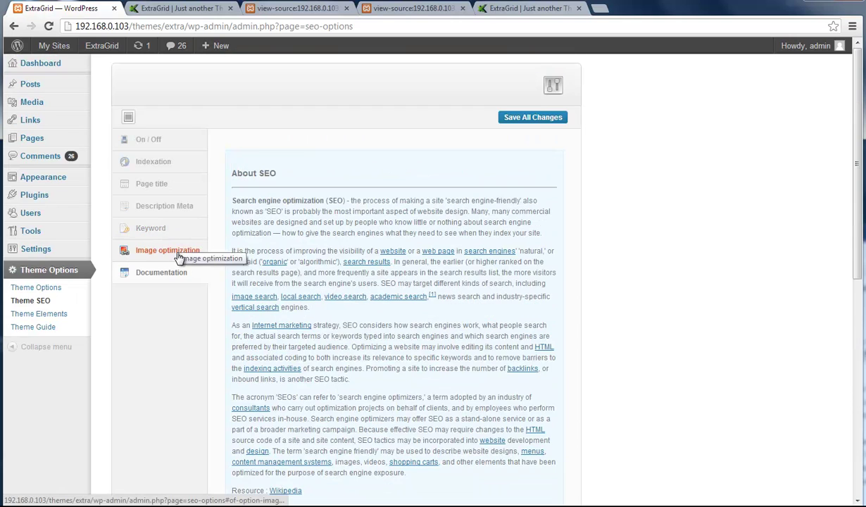
# - Make Home description '[sitename], [sitedesc]' and Post description '[sitename], [excerpt]'
pyautogui.click(151, 207)
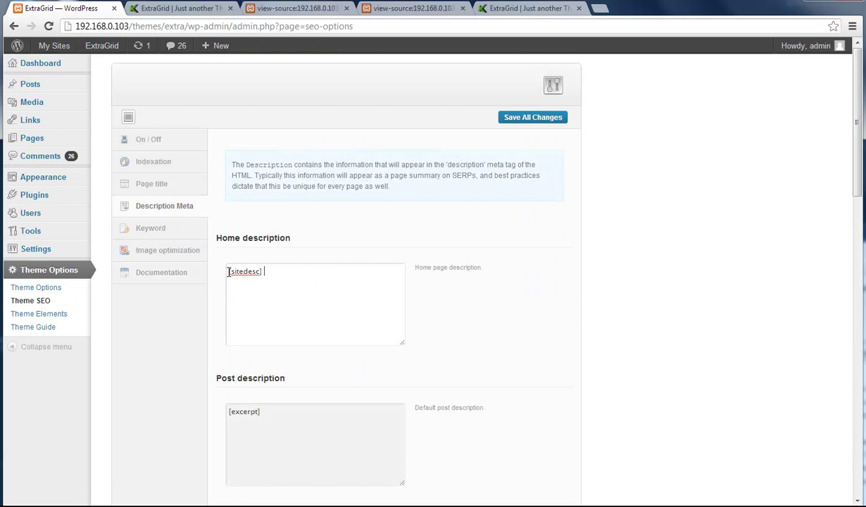
pyautogui.write(',')
pyautogui.click(274, 416)
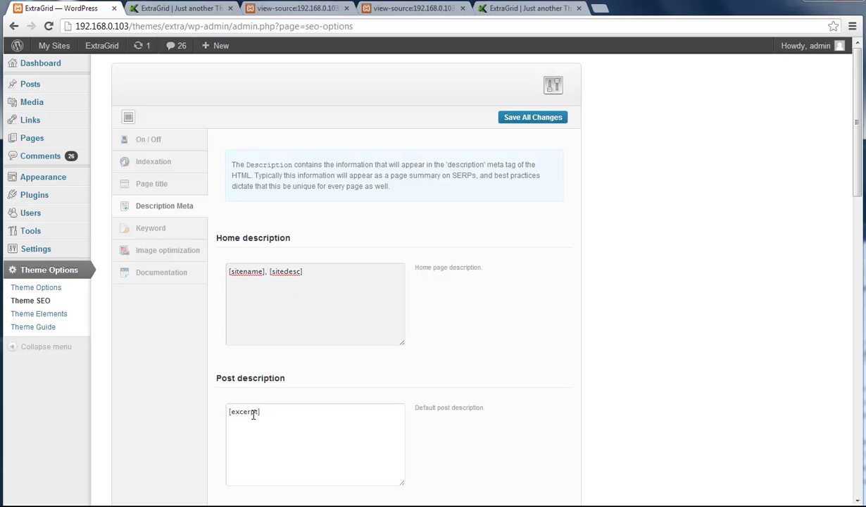
pyautogui.hotkey('ctrl', 'v')
# - Save the SEO changes and confirm the reloaded source's description reads 'ExtraGrid, Just another Theme Multisite Sites site'
pyautogui.click(512, 118)
pyautogui.click(280, 15)
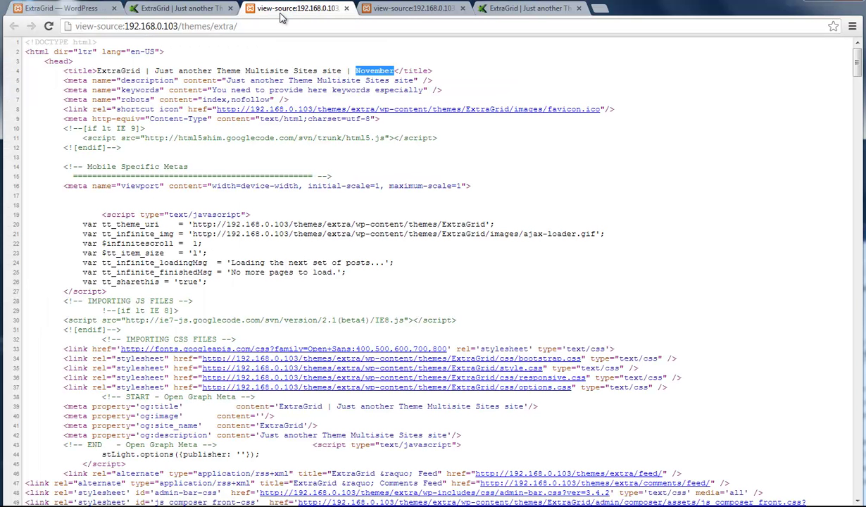
pyautogui.click(49, 26)
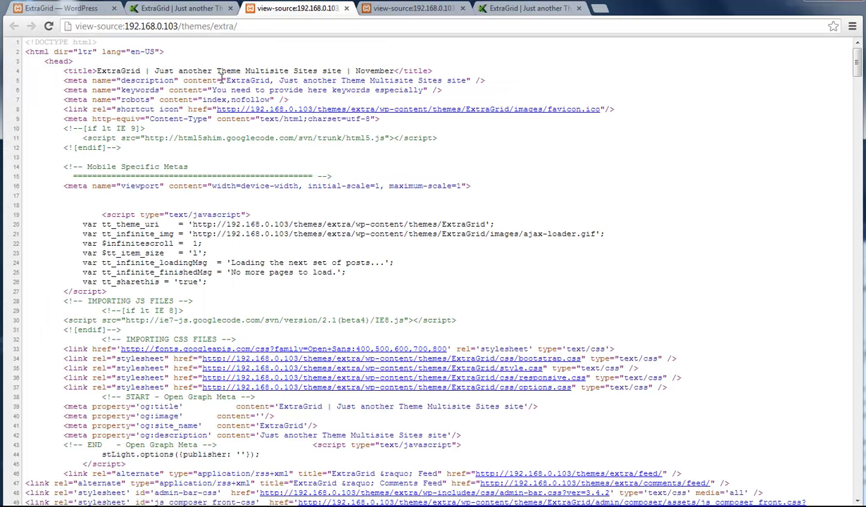
pyautogui.moveTo(223, 79); pyautogui.dragTo(275, 83)
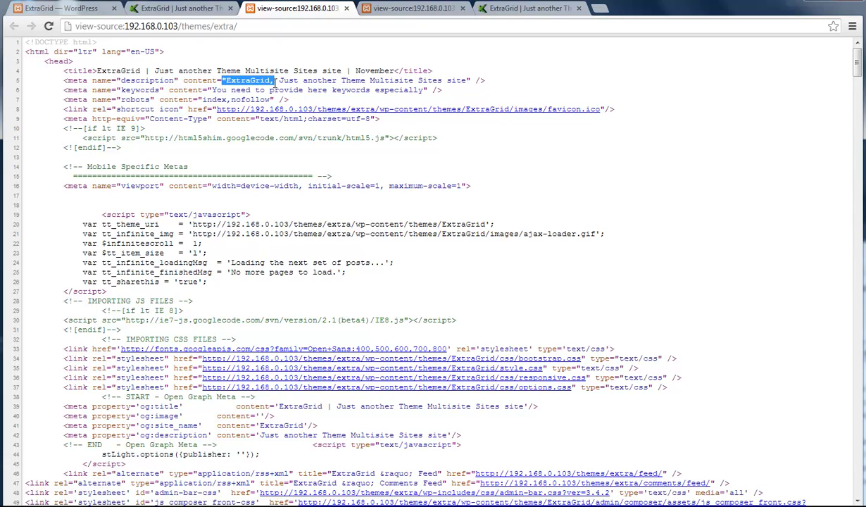
pyautogui.moveTo(280, 81); pyautogui.dragTo(453, 81)
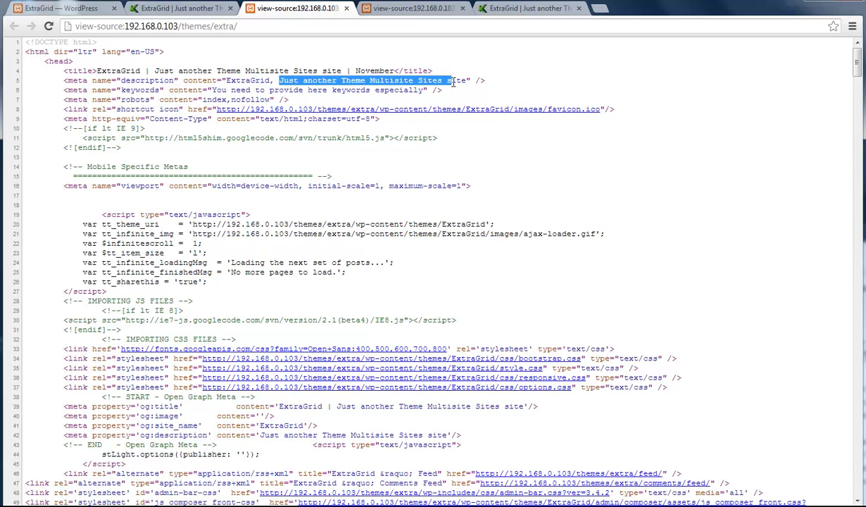
# - Open the Theme SEO Keyword section and highlight the default home page keyword text
pyautogui.click(67, 13)
pyautogui.click(143, 238)
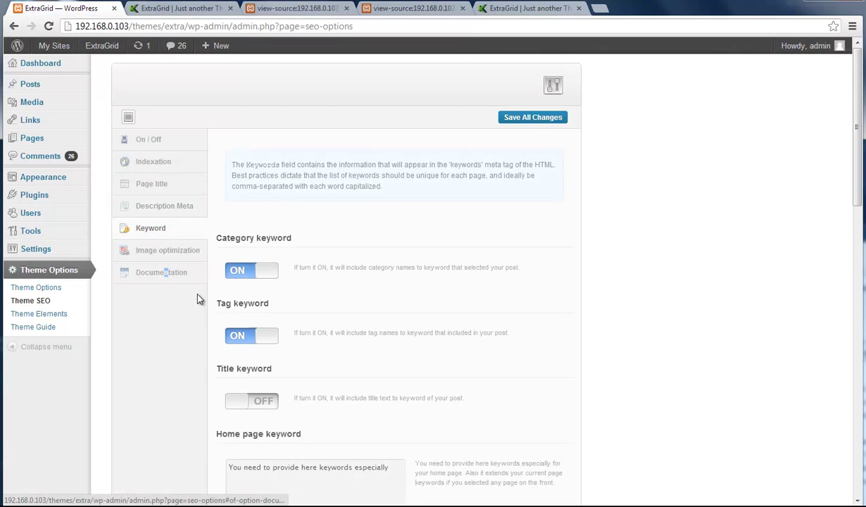
pyautogui.scroll(-3, 316, 353)
pyautogui.moveTo(400, 292); pyautogui.dragTo(227, 287)
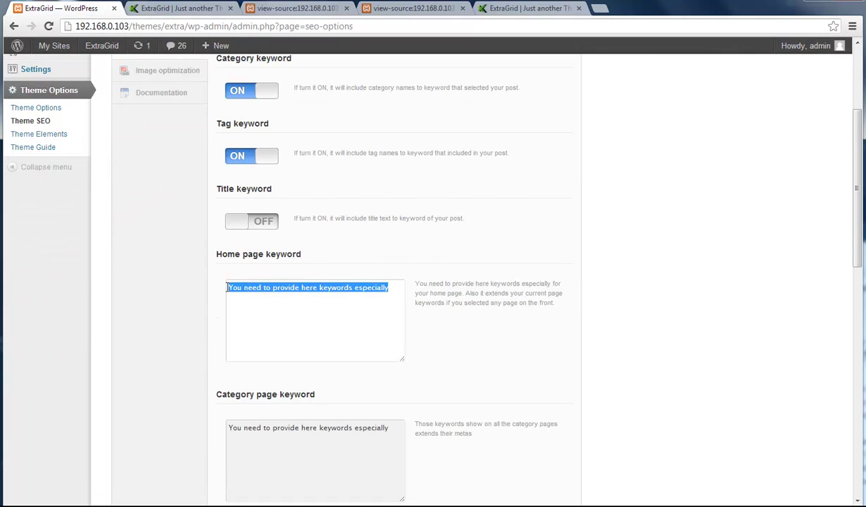
pyautogui.moveTo(392, 288); pyautogui.dragTo(201, 291)
pyautogui.click(174, 315)
# - Review the category, tag and title keyword fields further down the Keyword section
pyautogui.scroll(-3, 276, 331)
pyautogui.click(341, 314)
pyautogui.scroll(-2, 310, 366)
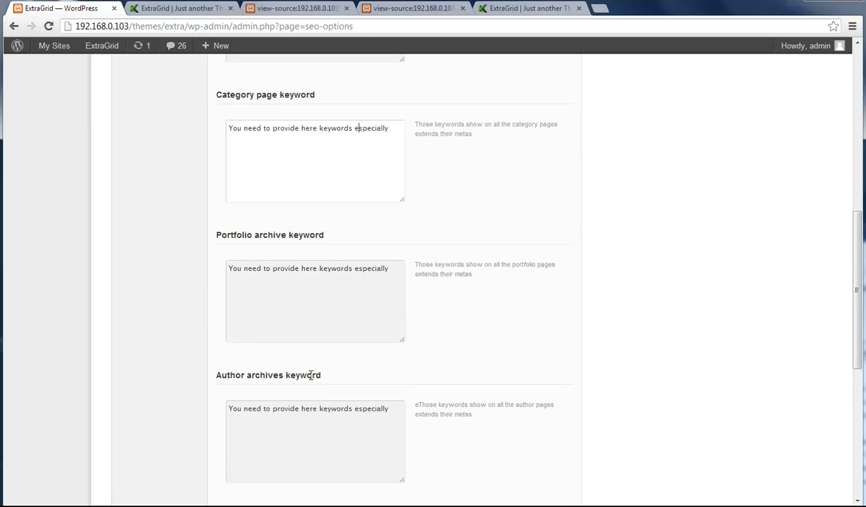
pyautogui.scroll(-3, 260, 303)
pyautogui.scroll(-3, 261, 345)
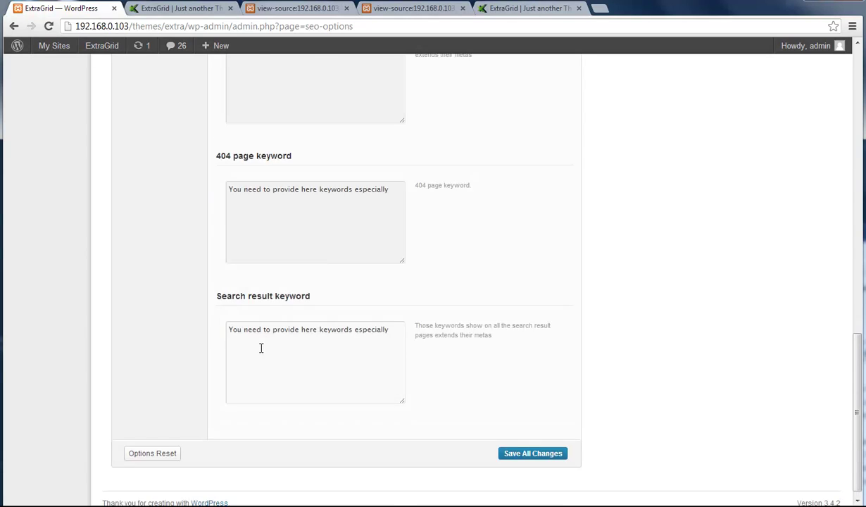
pyautogui.scroll(11, 271, 336)
pyautogui.scroll(3, 271, 321)
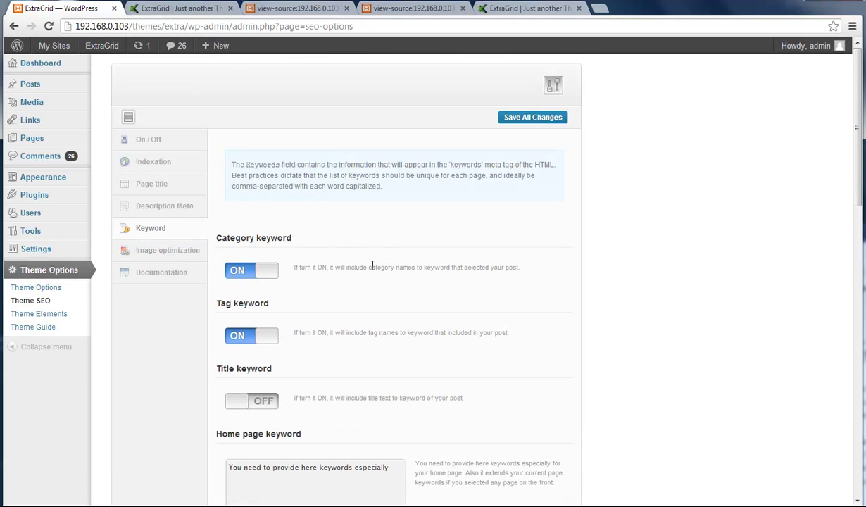
# - Look through the Image optimization settings and SEO documentation, then go back to the home page source
pyautogui.click(159, 257)
pyautogui.scroll(-1, 293, 239)
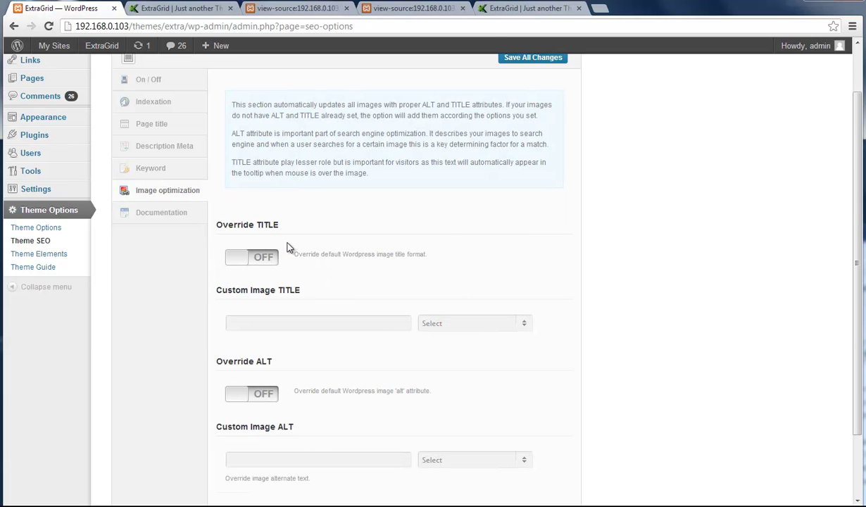
pyautogui.click(169, 214)
pyautogui.scroll(-10, 440, 260)
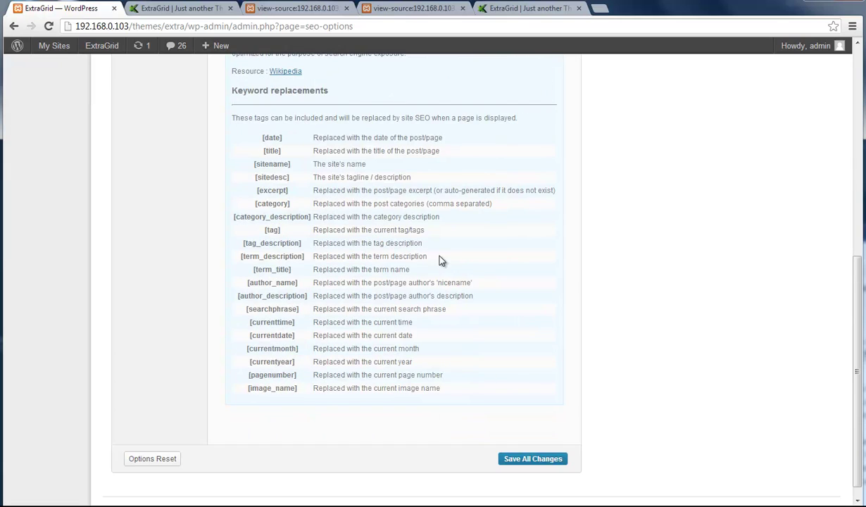
pyautogui.scroll(6, 440, 258)
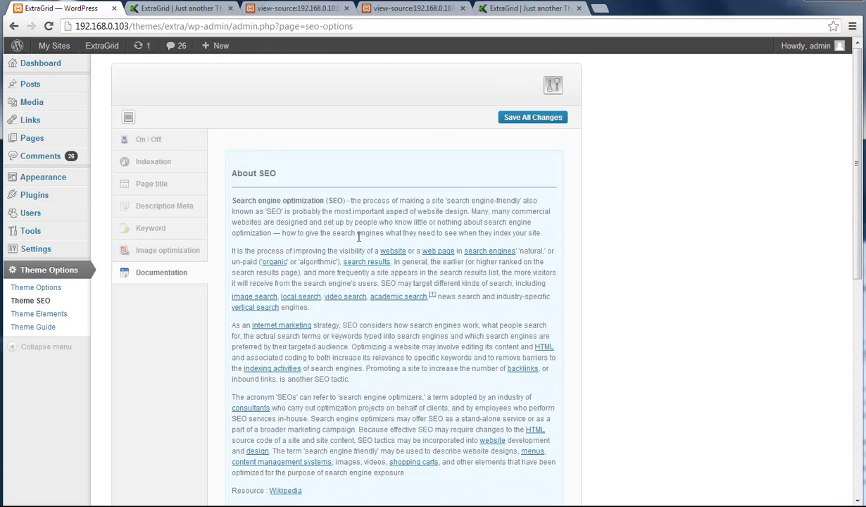
pyautogui.scroll(-1, 339, 240)
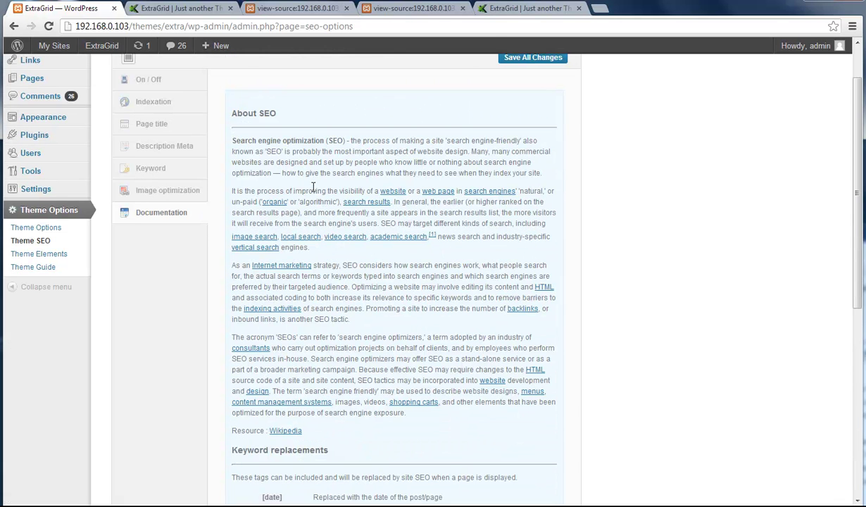
pyautogui.scroll(1, 176, 178)
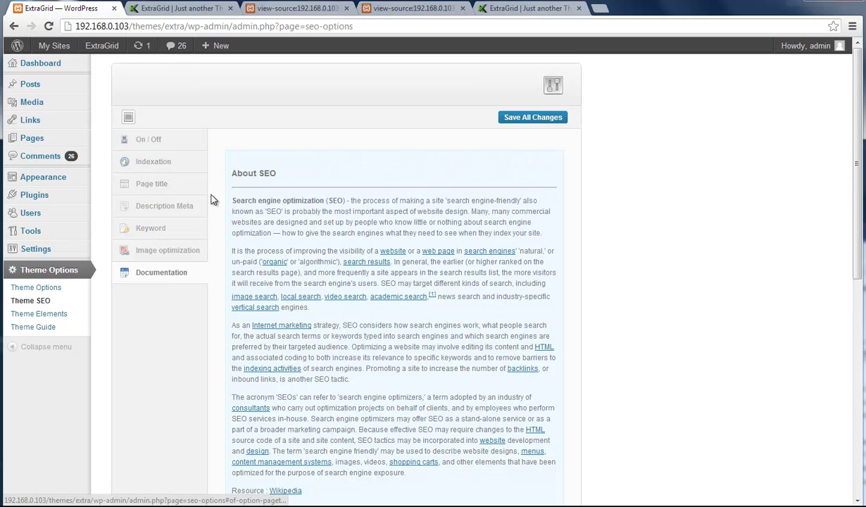
pyautogui.click(266, 12)
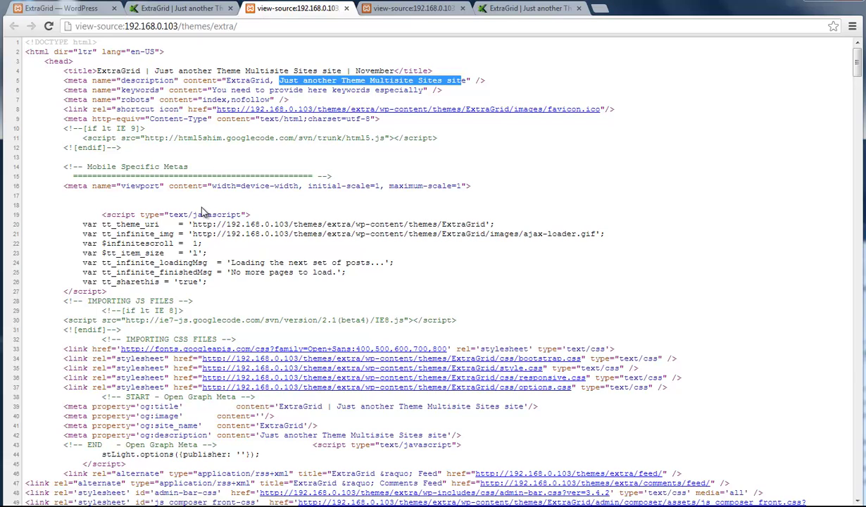